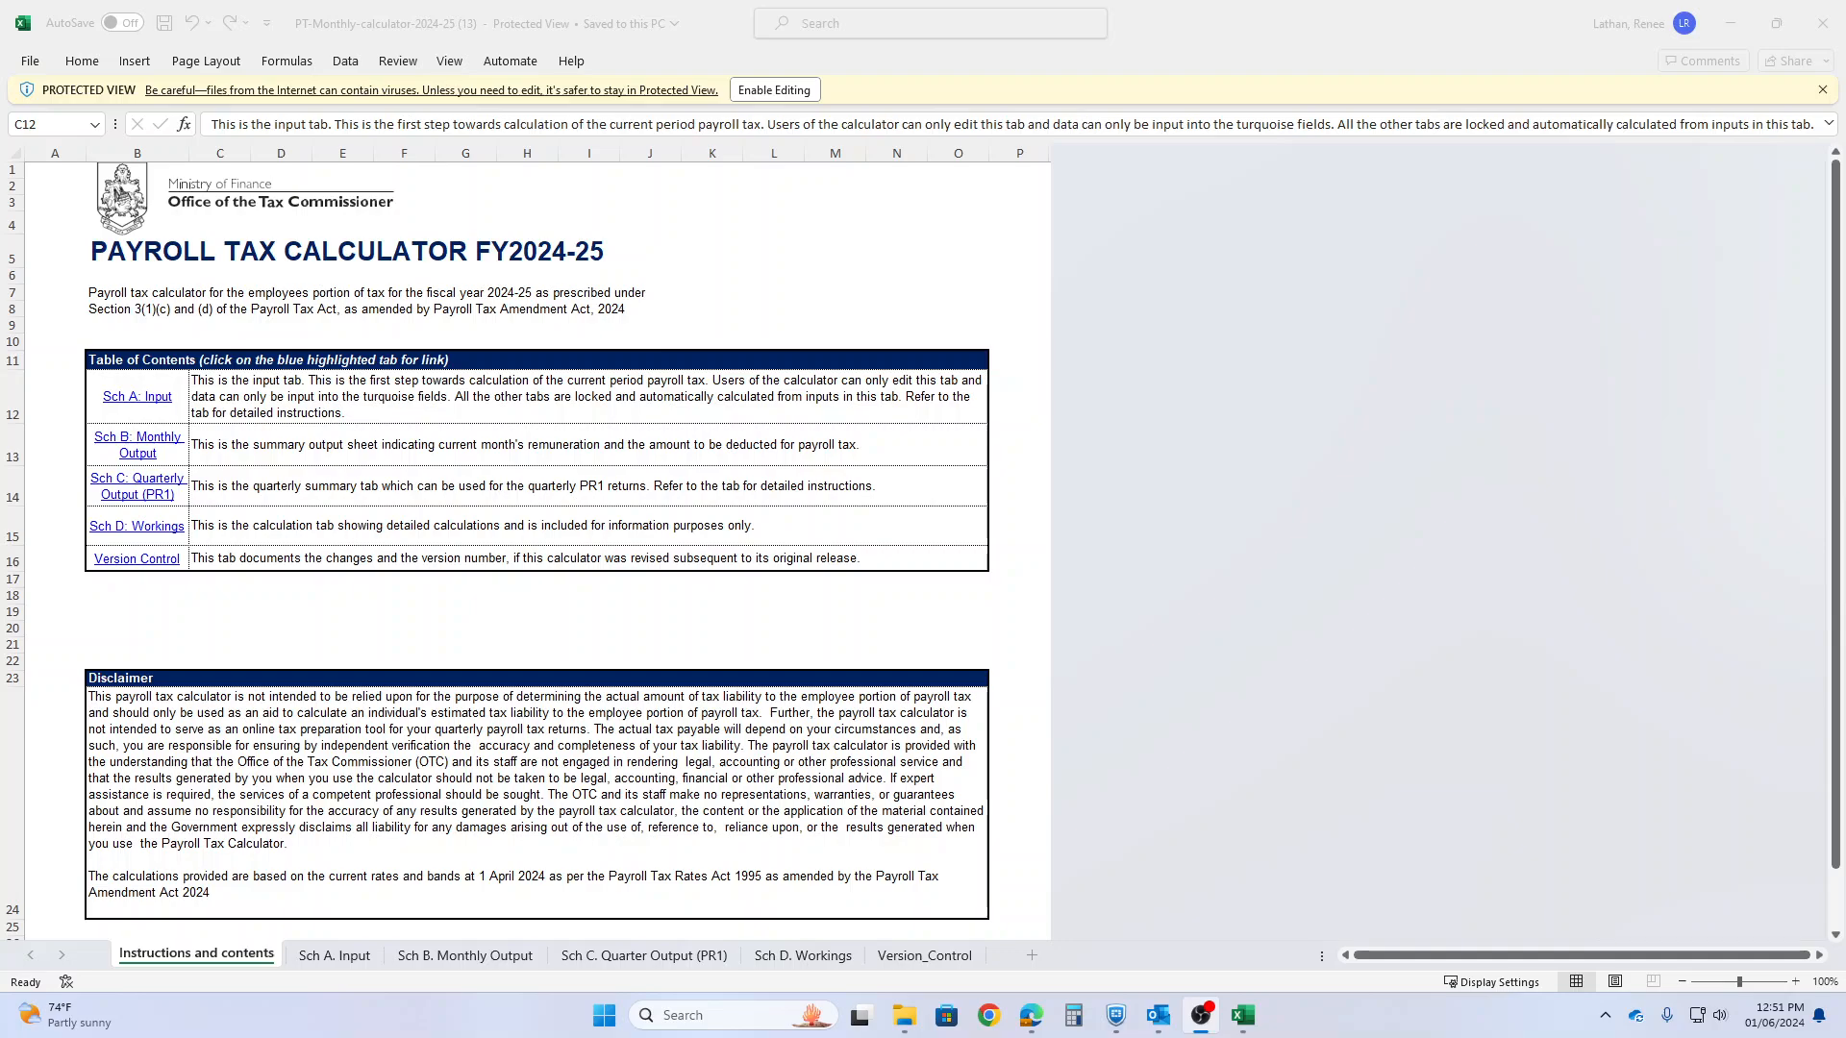
Enable editing of the payroll tax calculator workbook and open the Sch A. Input sheet.
left_click(780, 95)
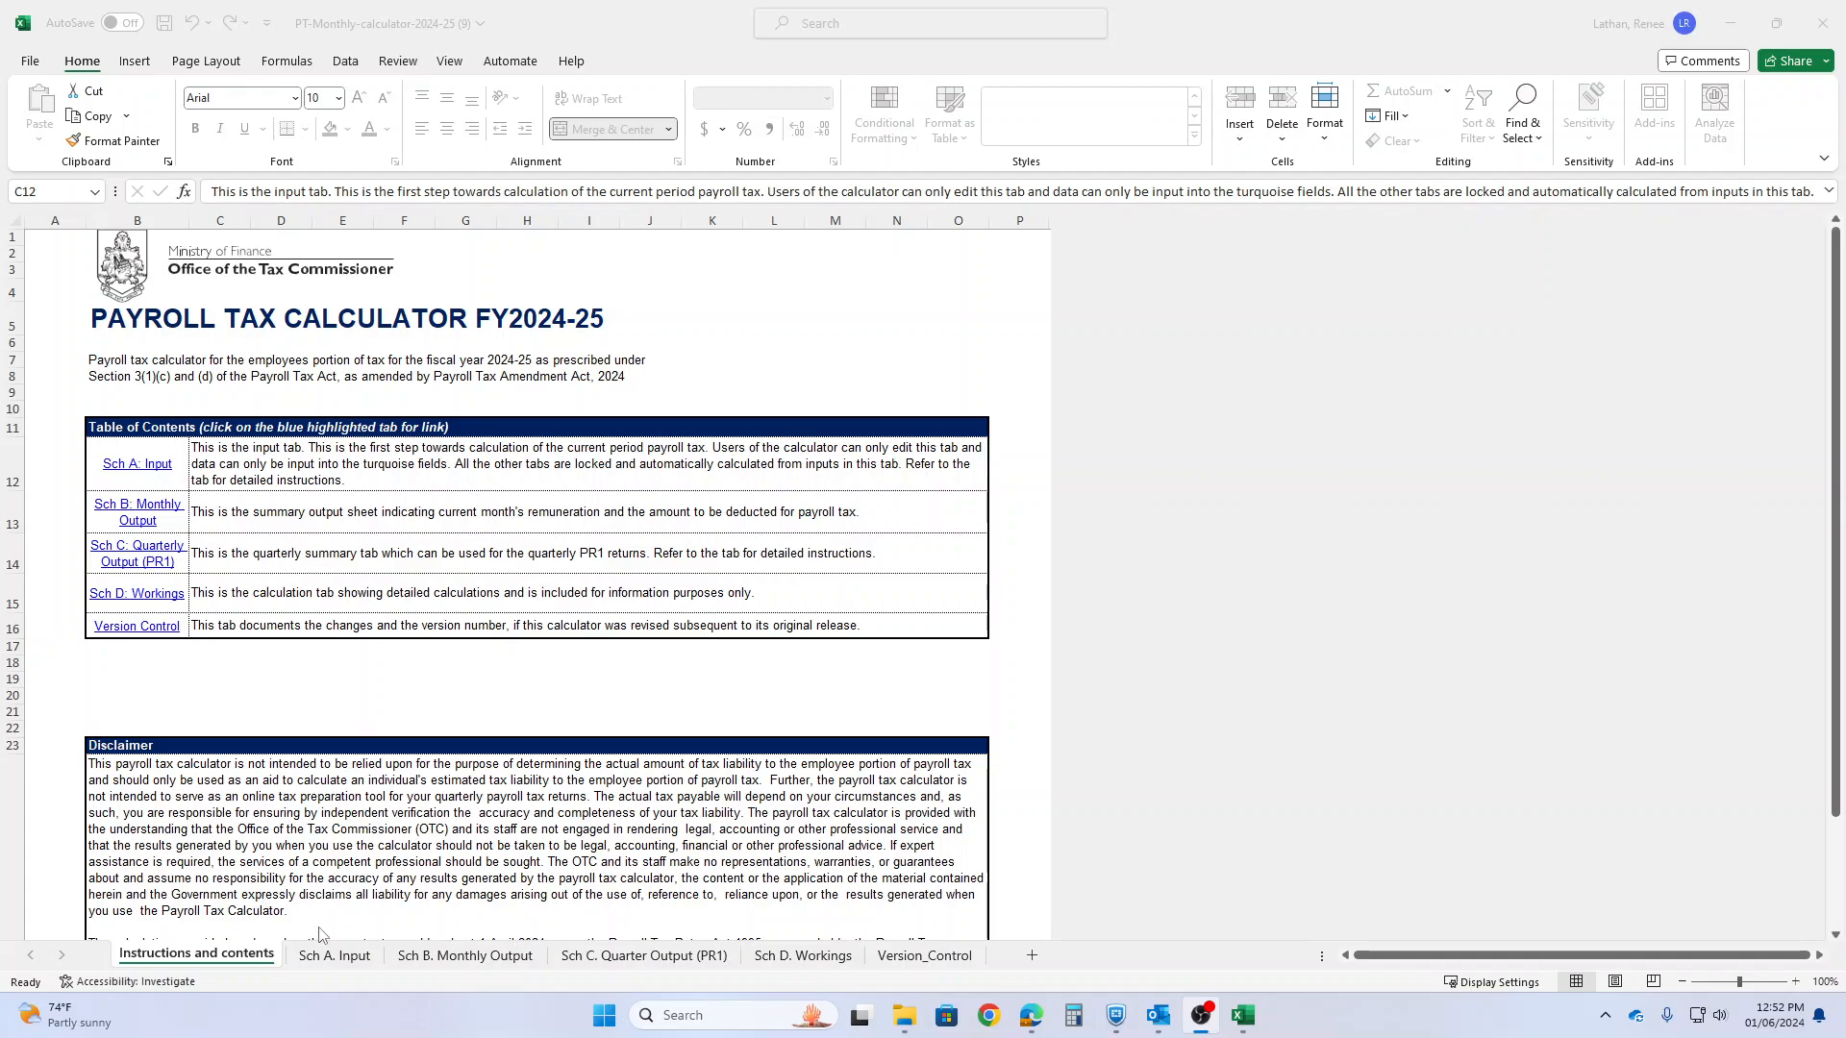
left_click(328, 958)
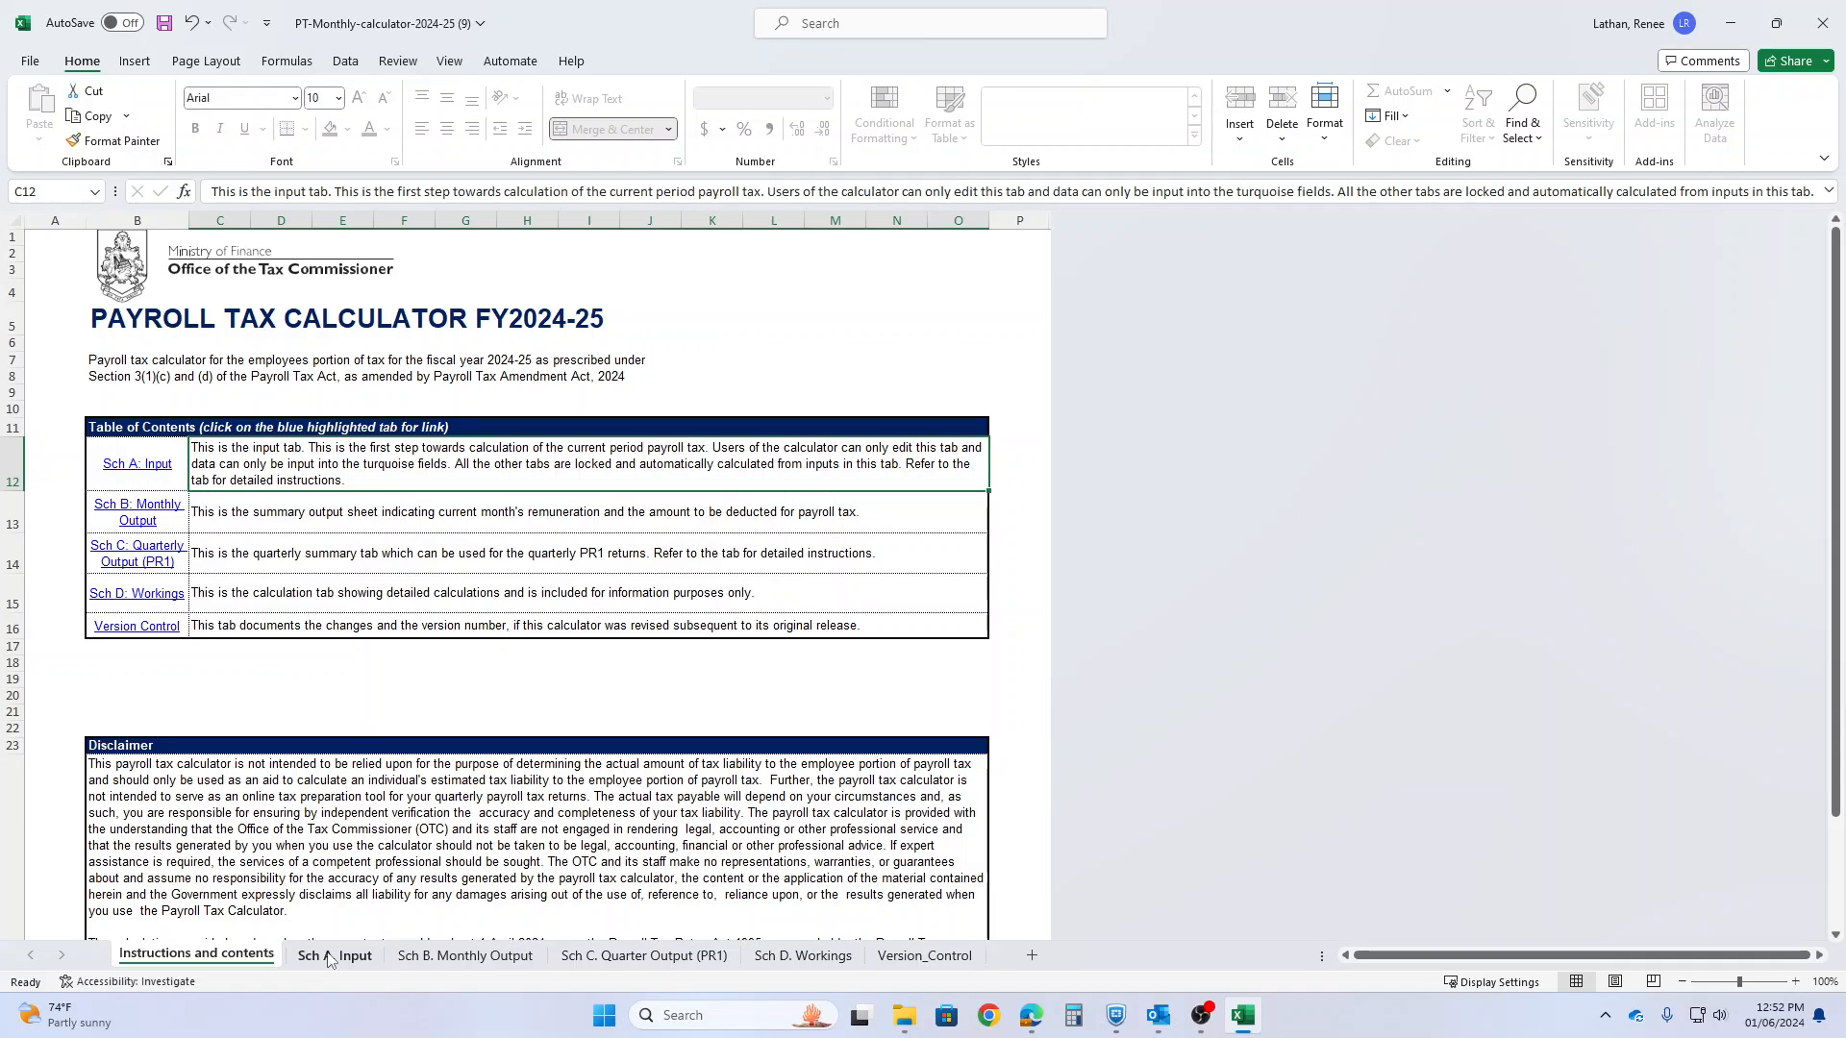
left_click(328, 957)
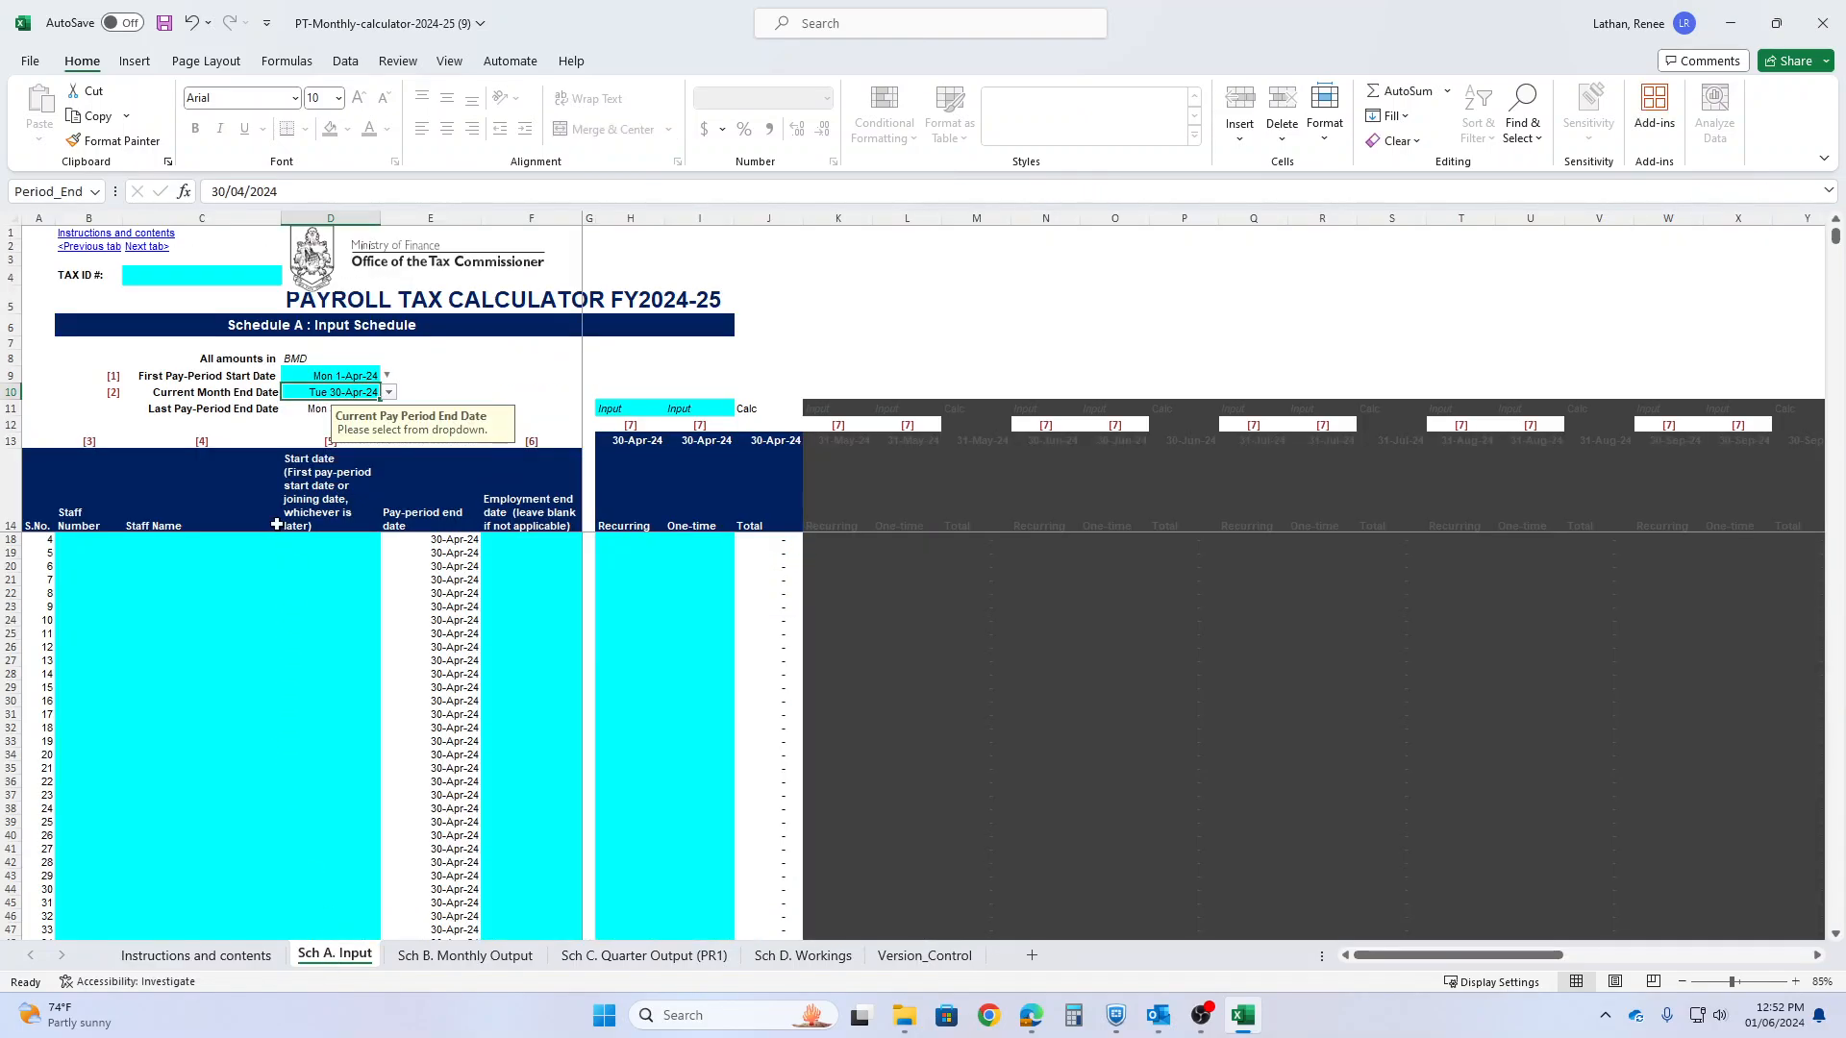
Enter the employer's tax ID number in the TAX ID # field of the input schedule.
left_click(232, 279)
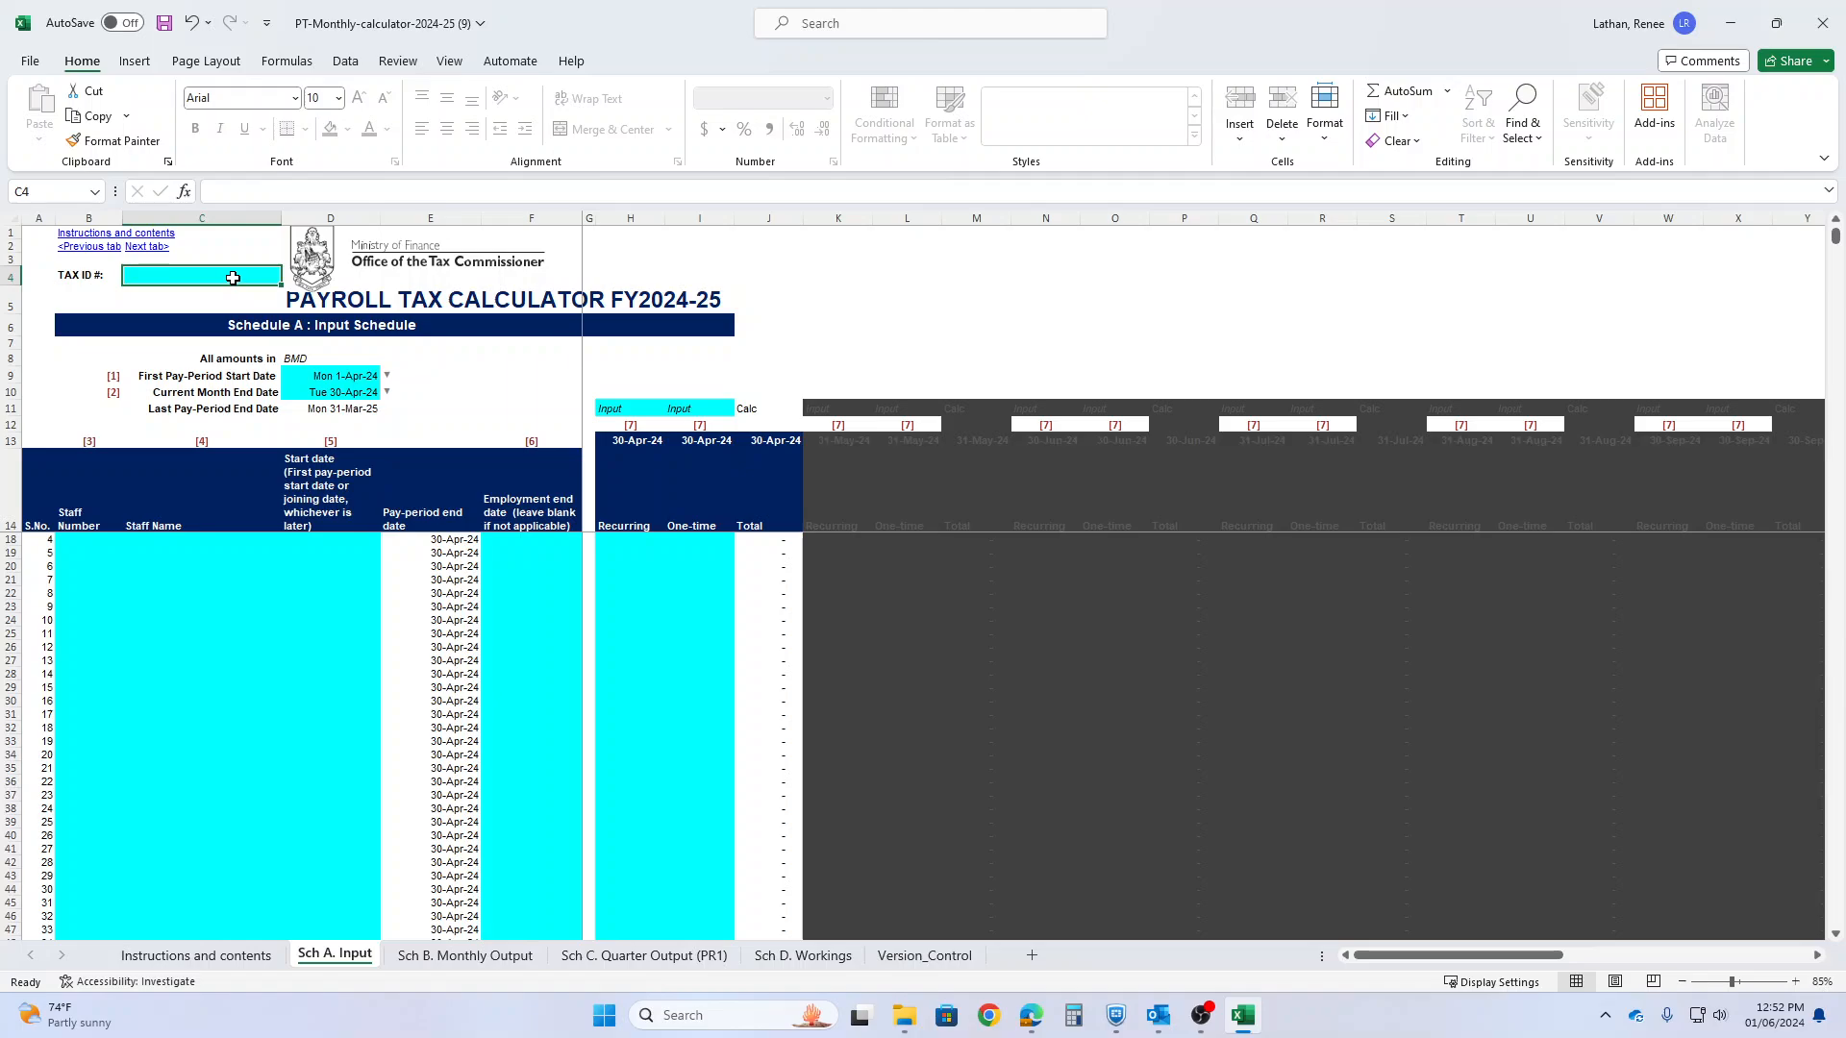
type("9")
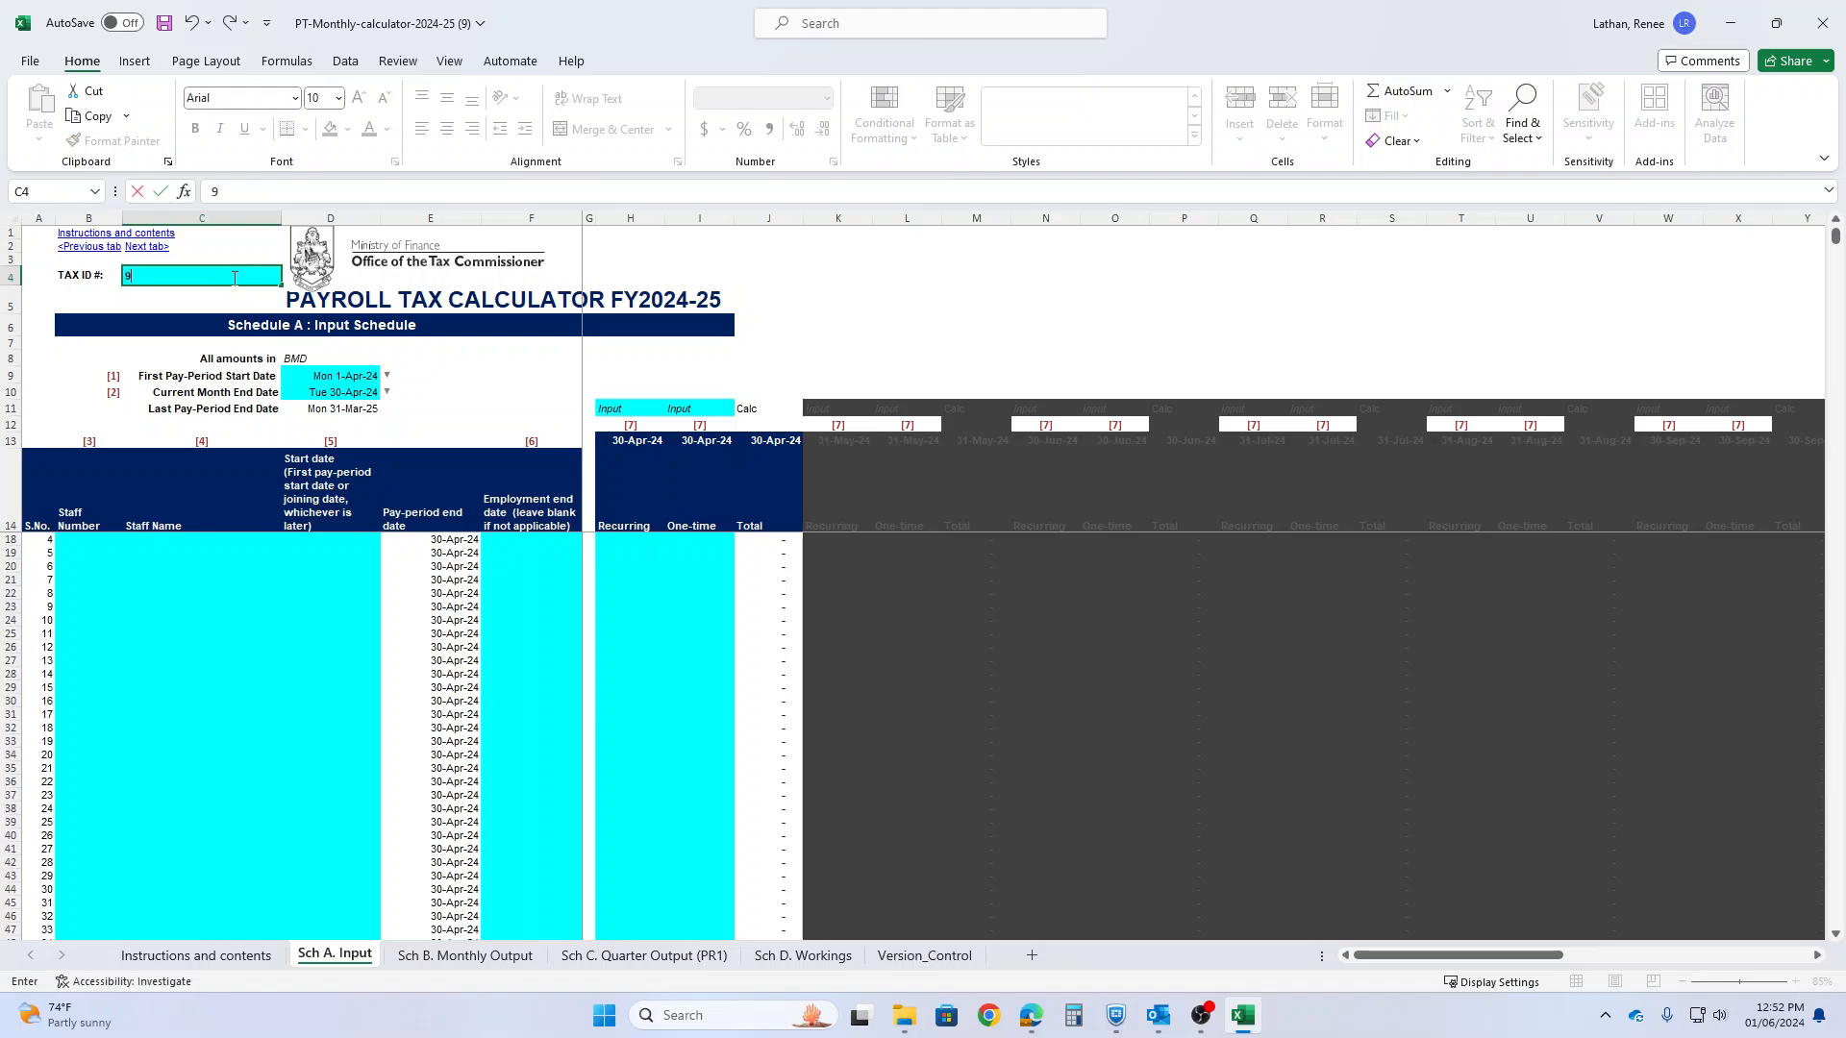
type("90-300601")
Choose Mon 1-Apr-24 as the First Pay-Period Start Date and Tue 30-Apr-24 as the Current Month End Date.
left_click(394, 376)
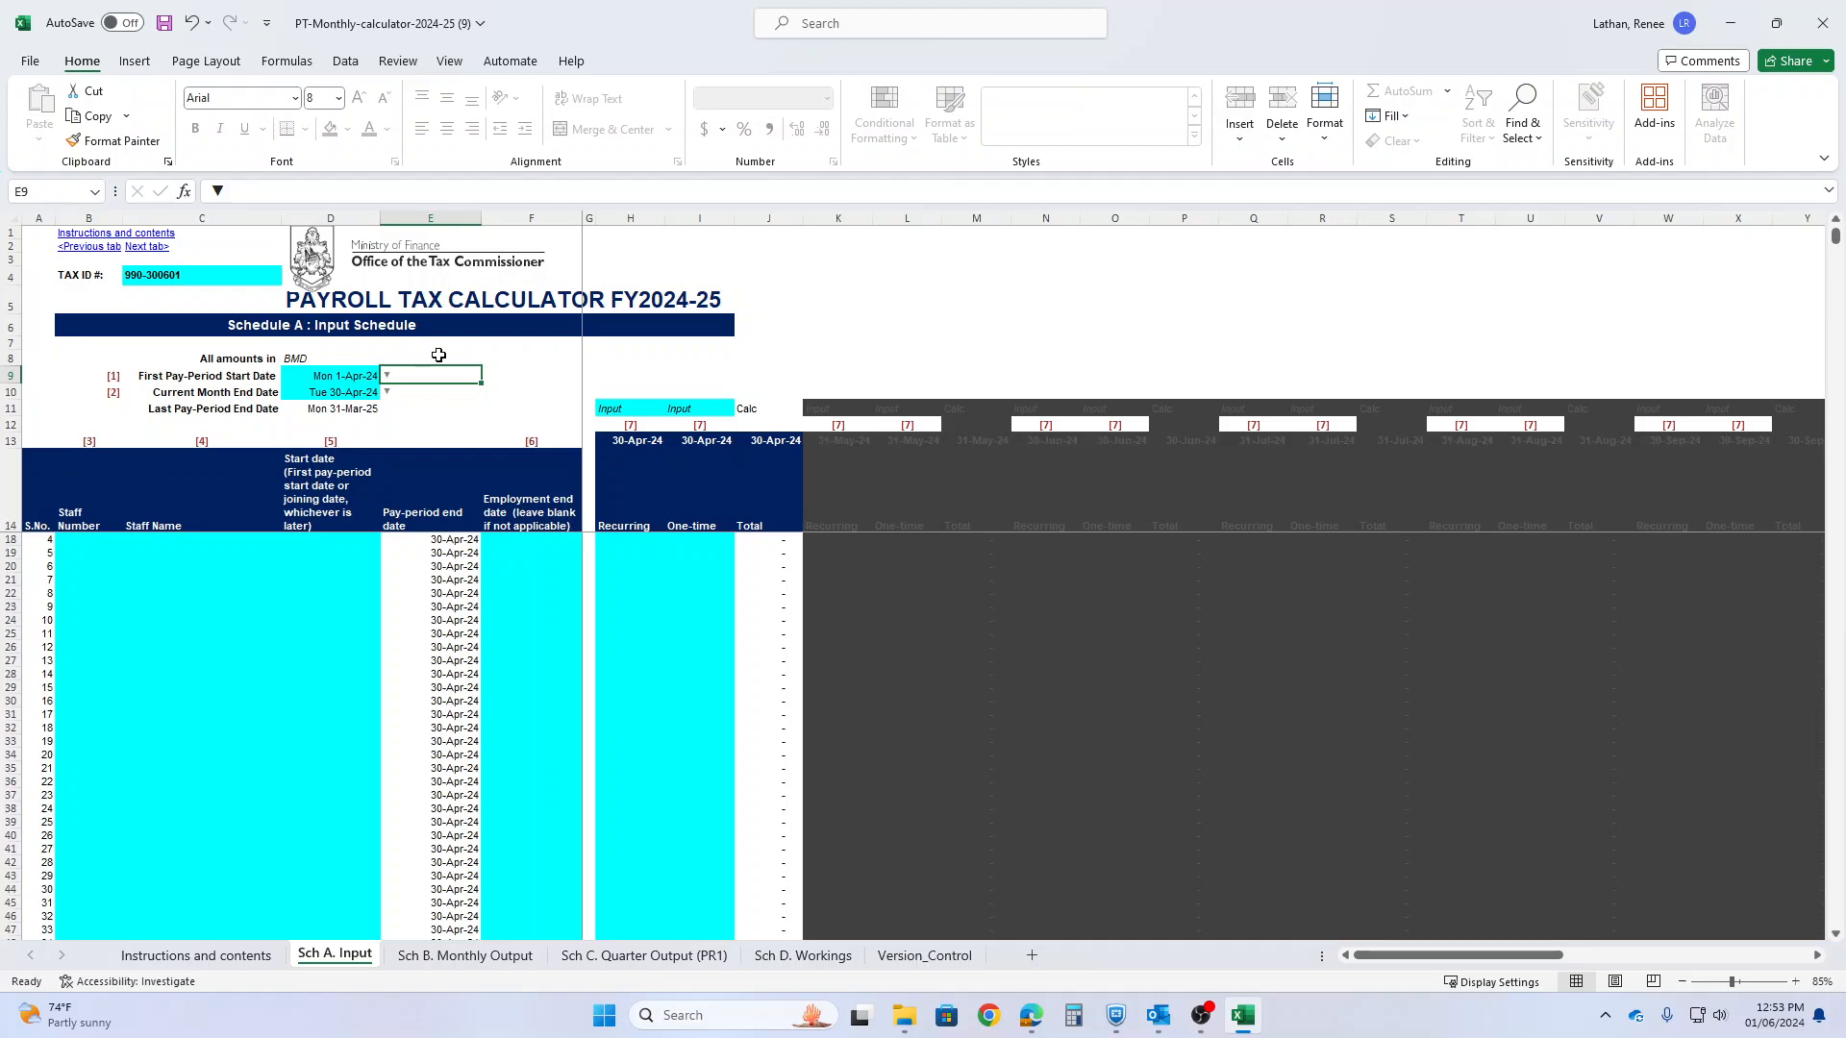
left_click(352, 377)
left_click(389, 376)
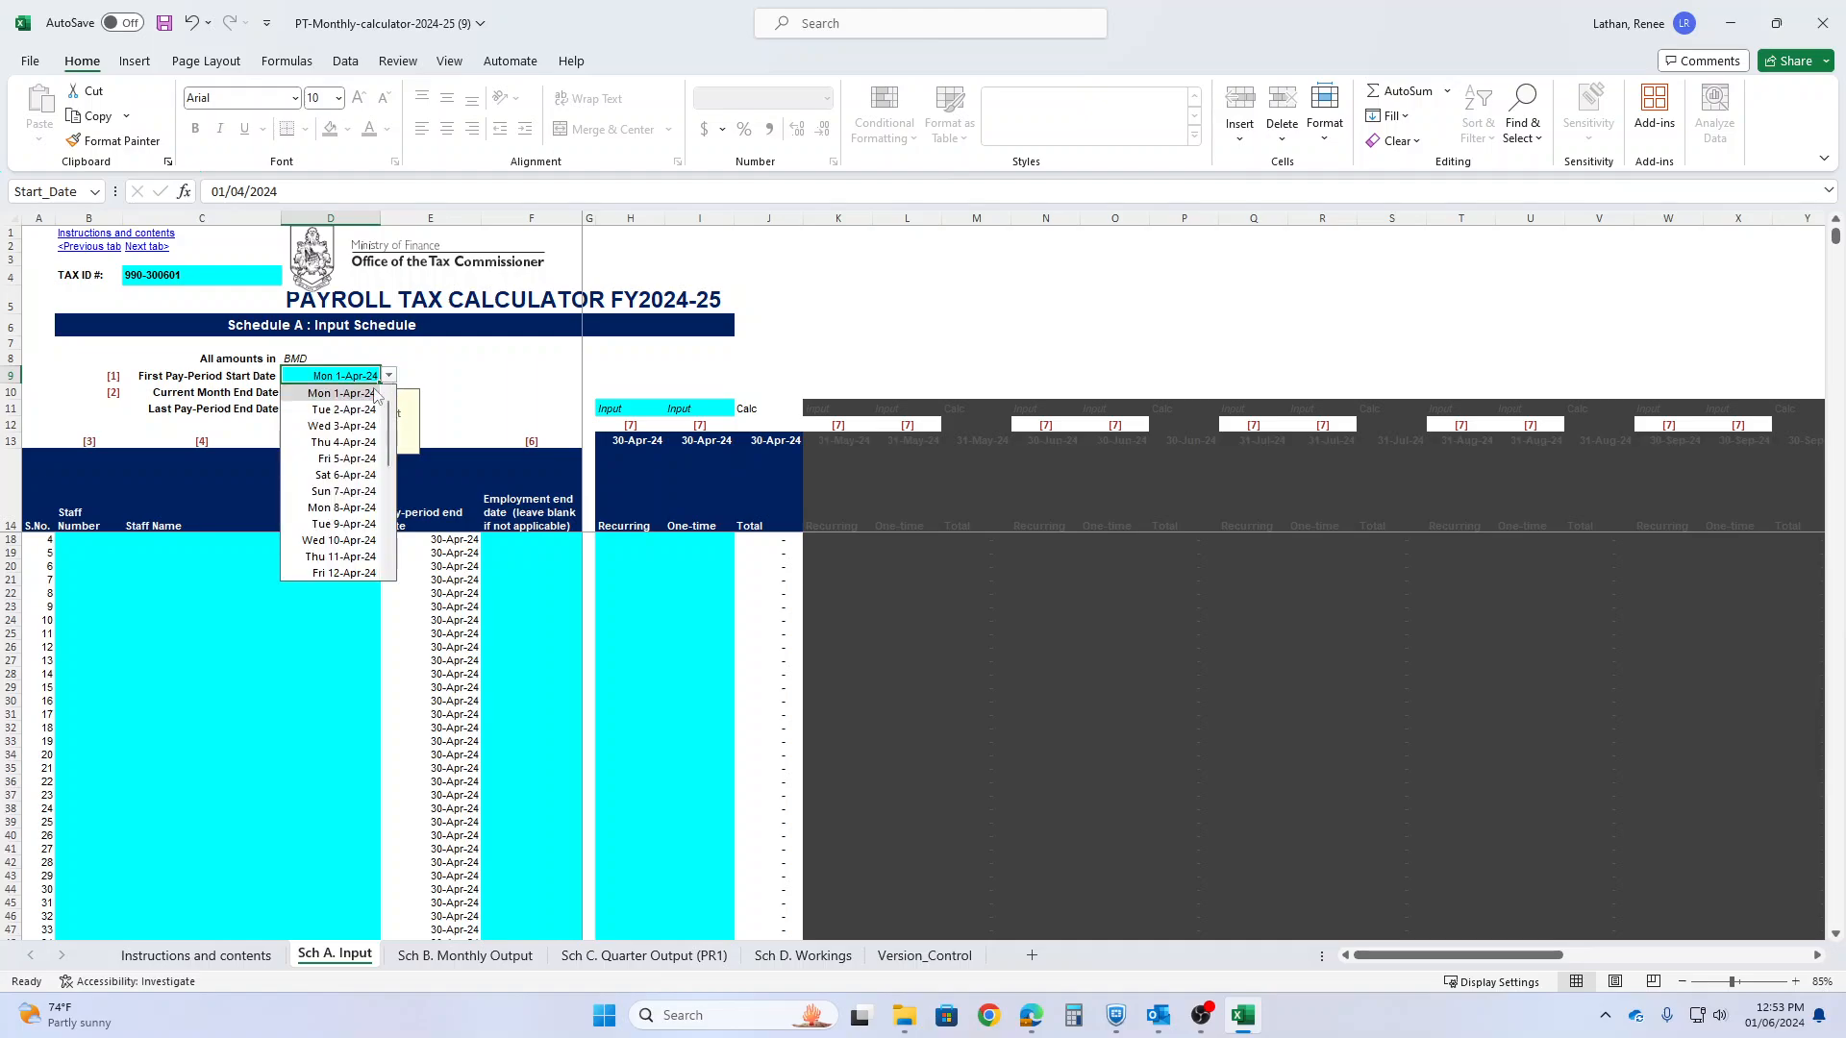
left_click(353, 395)
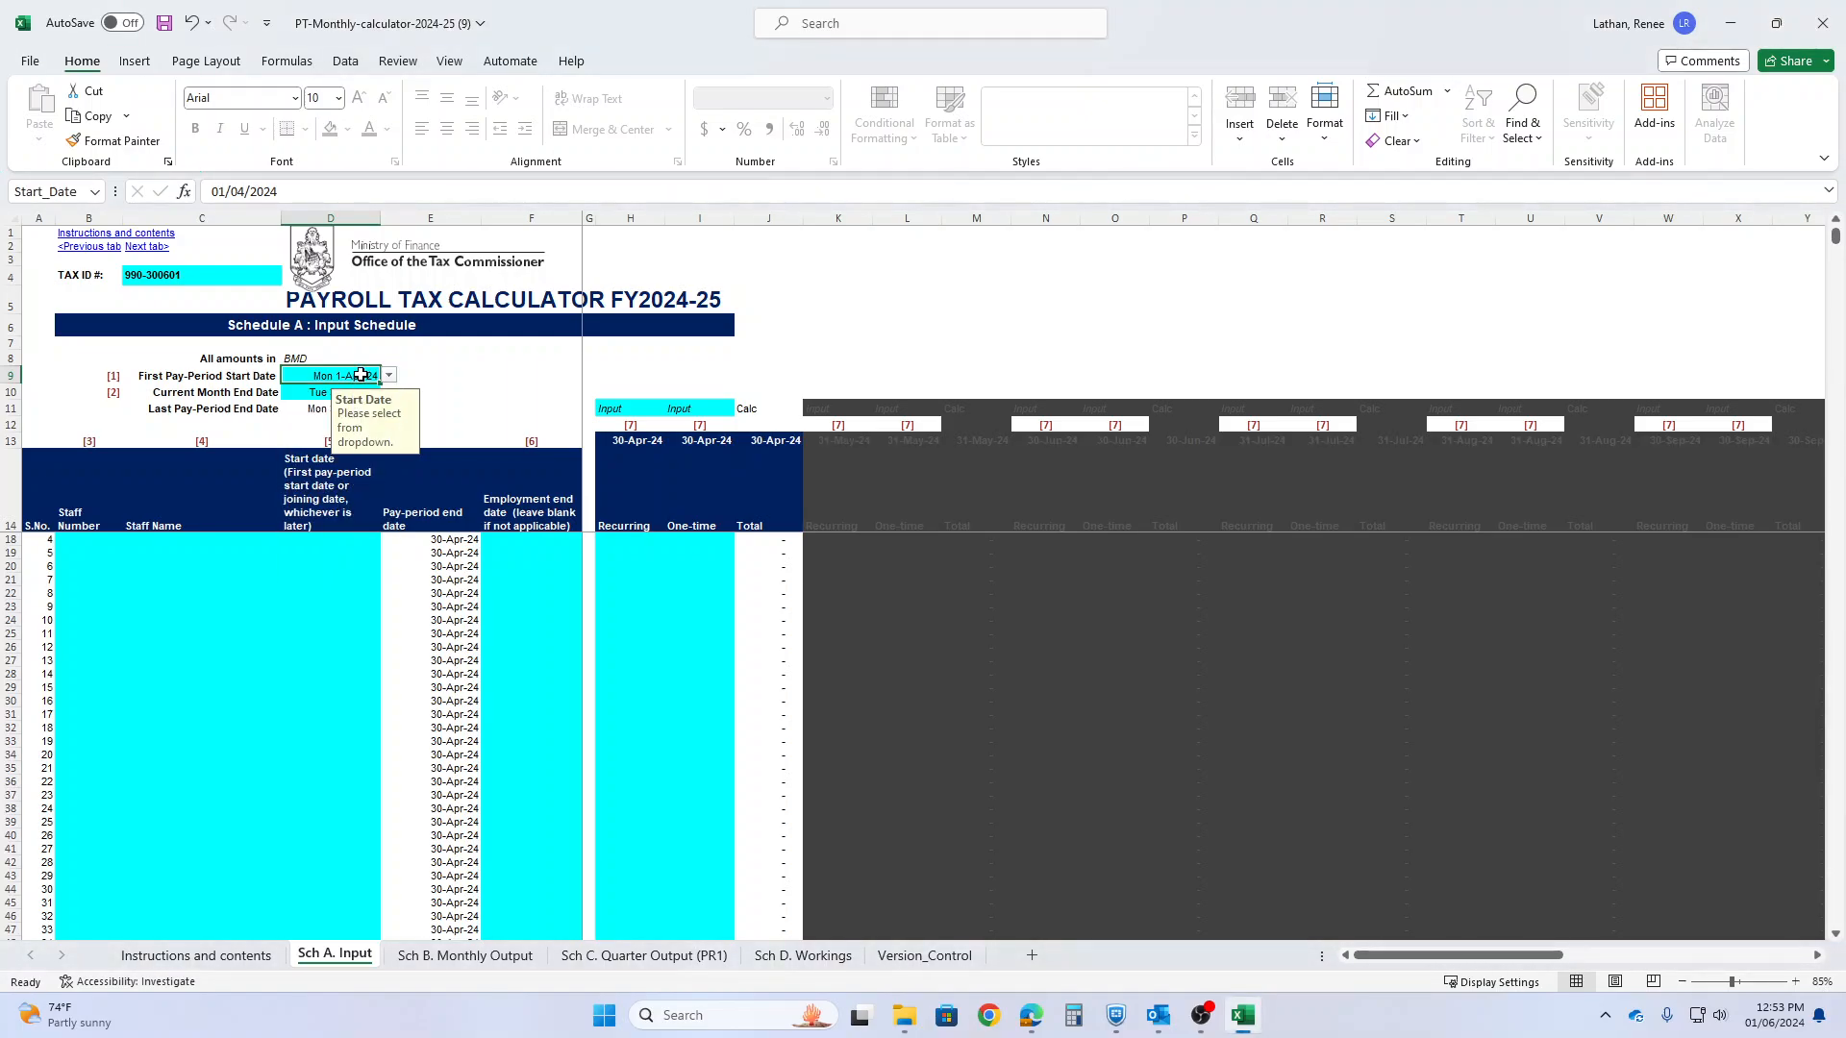
left_click(409, 391)
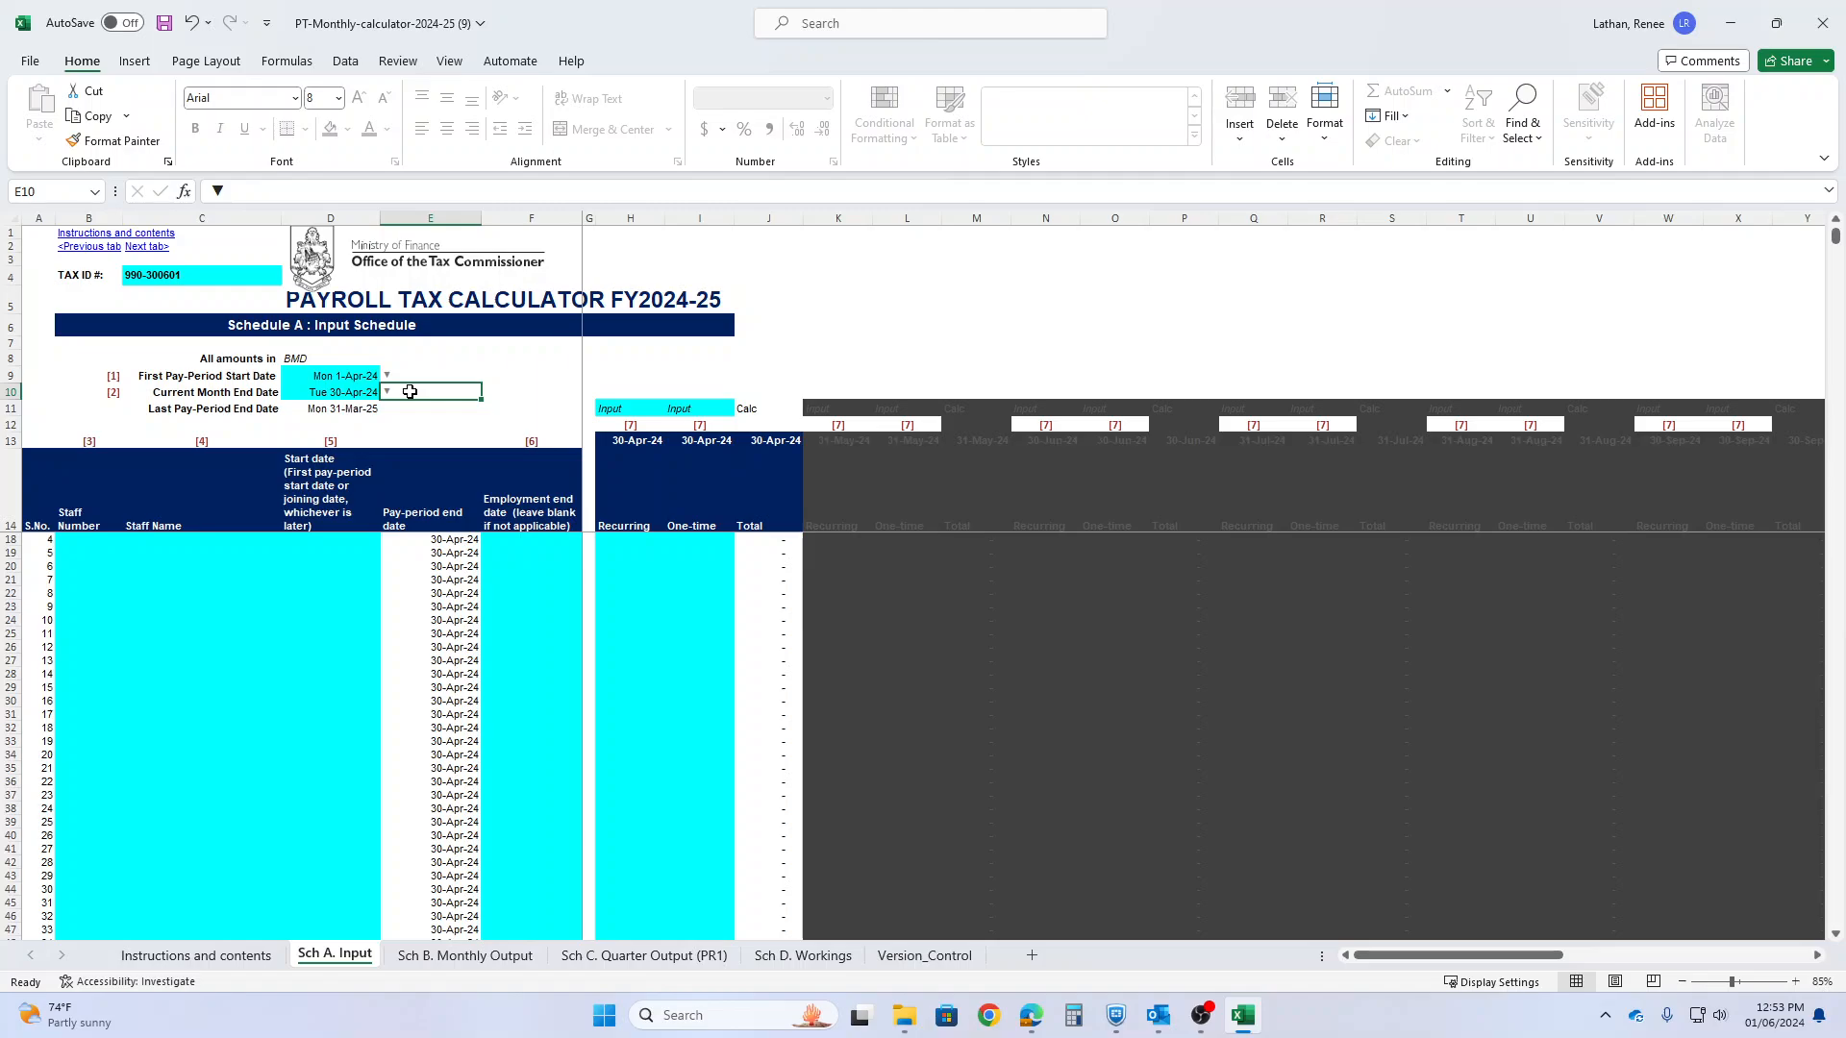
left_click(360, 392)
left_click(390, 393)
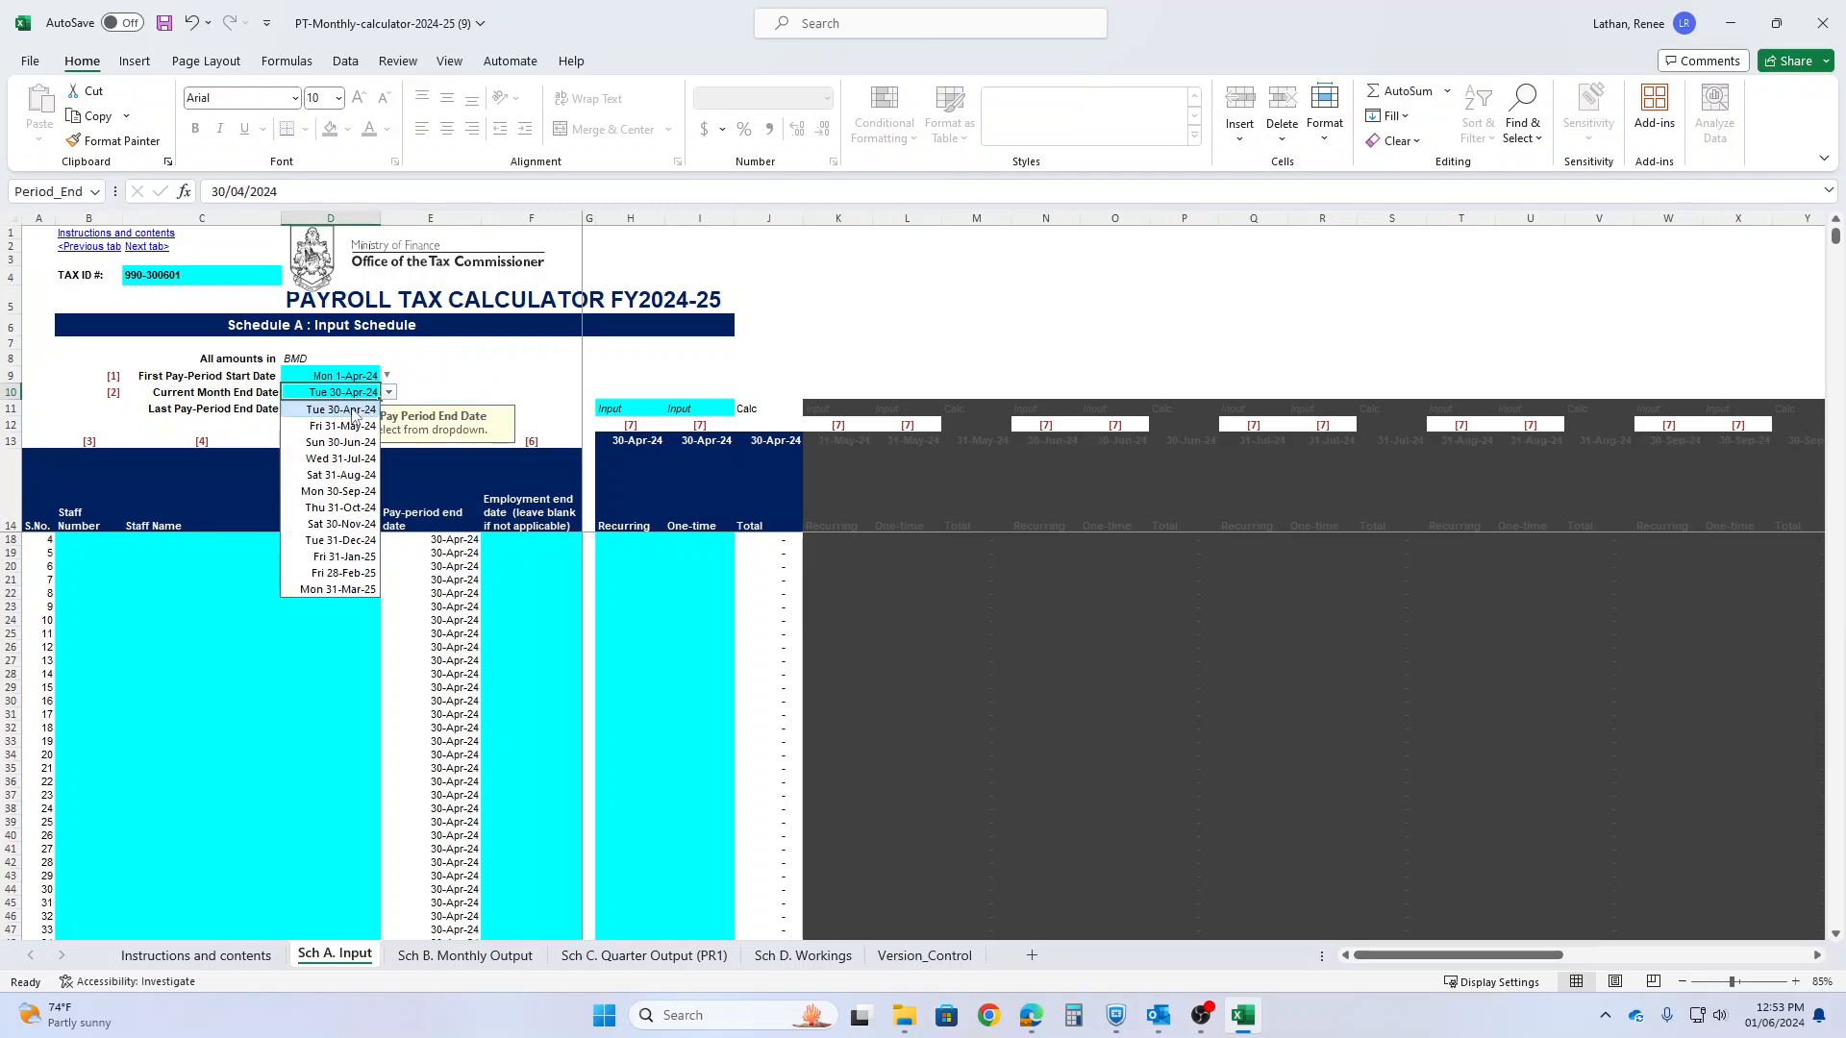
left_click(352, 416)
left_click(458, 391)
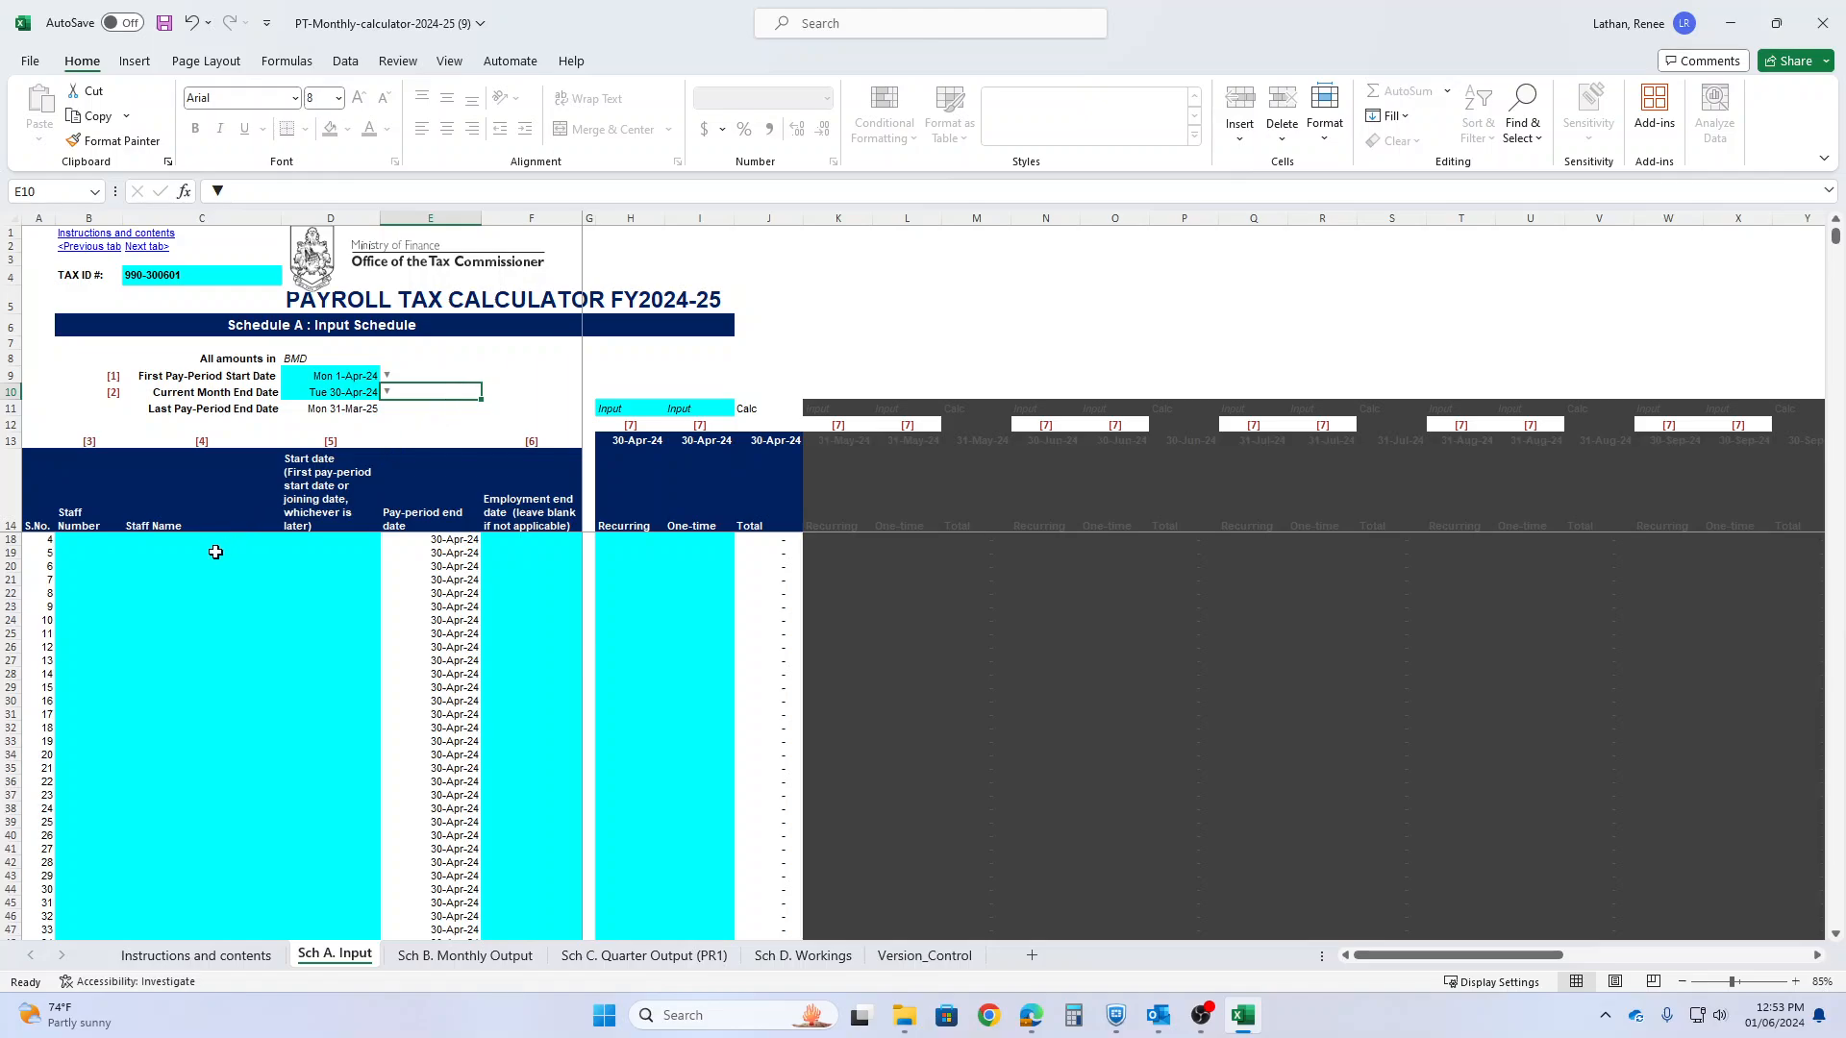
Enter staff numbers 1 and 2 in cells B18 and B19 of the Staff Number column.
left_click(100, 538)
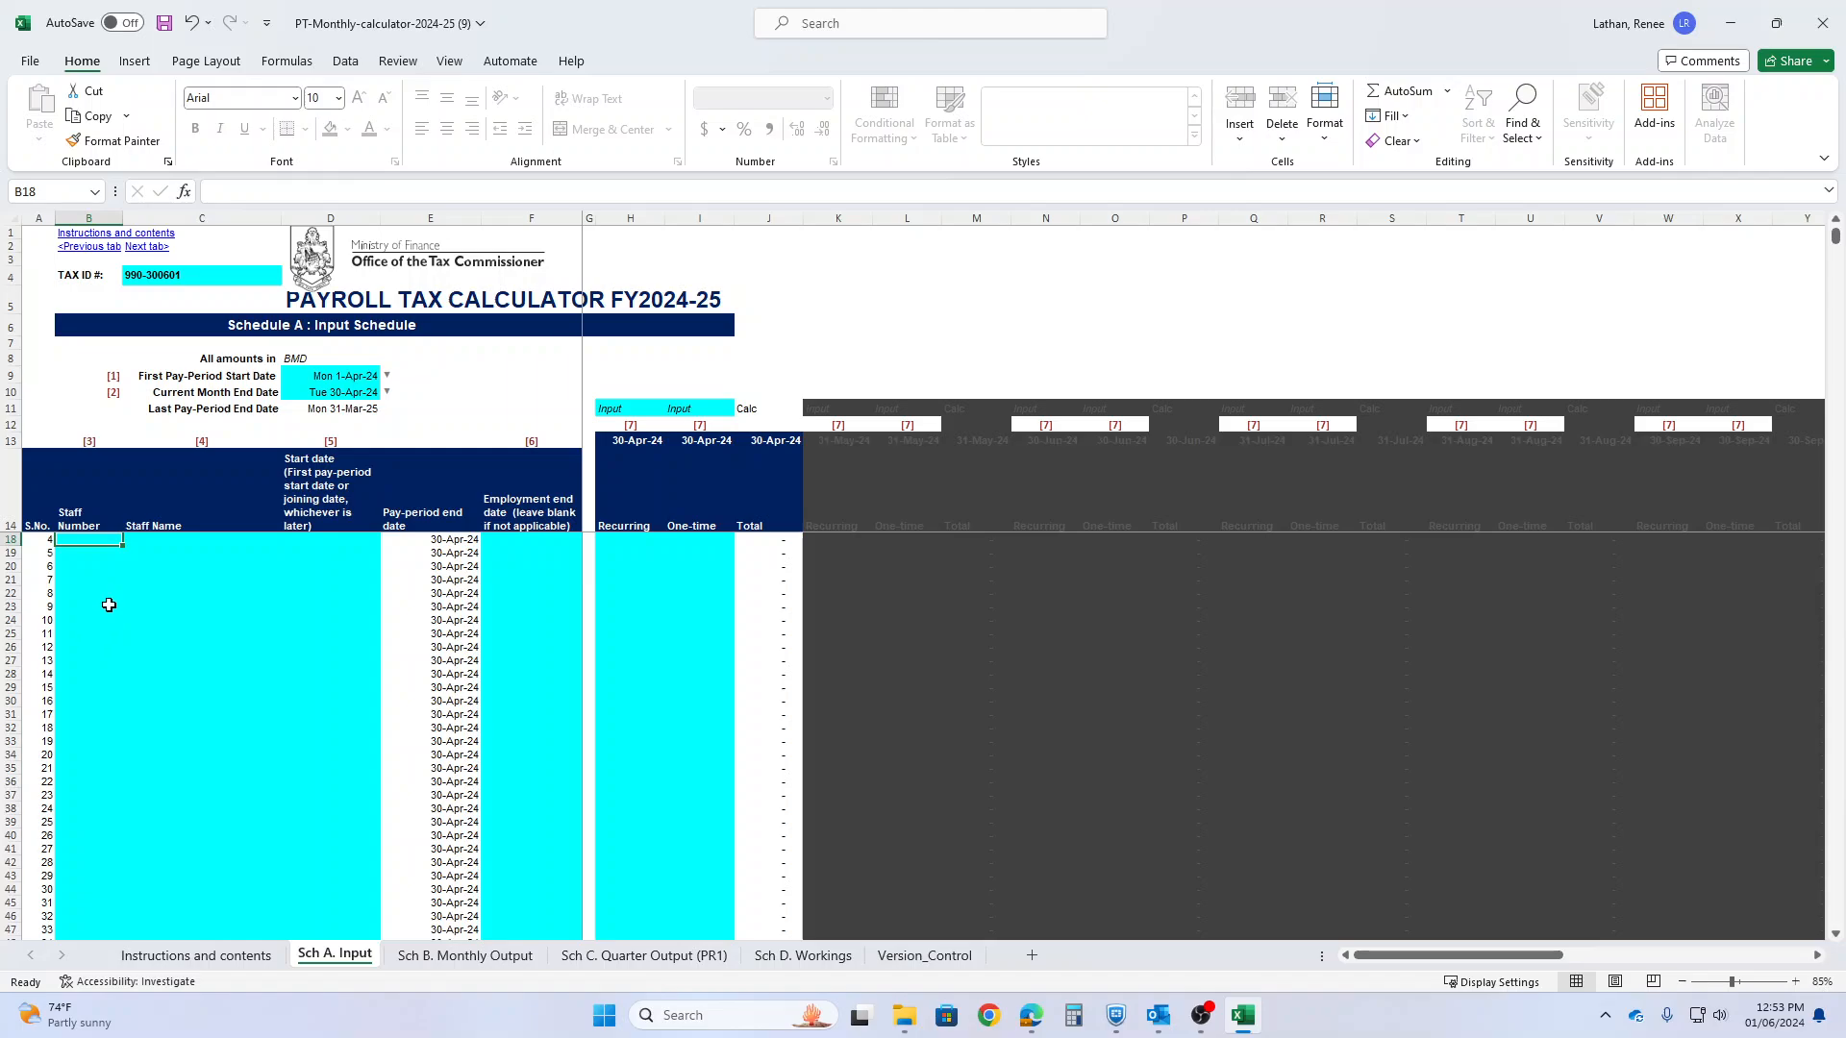
type("1")
key("Return")
type("2")
key("Return")
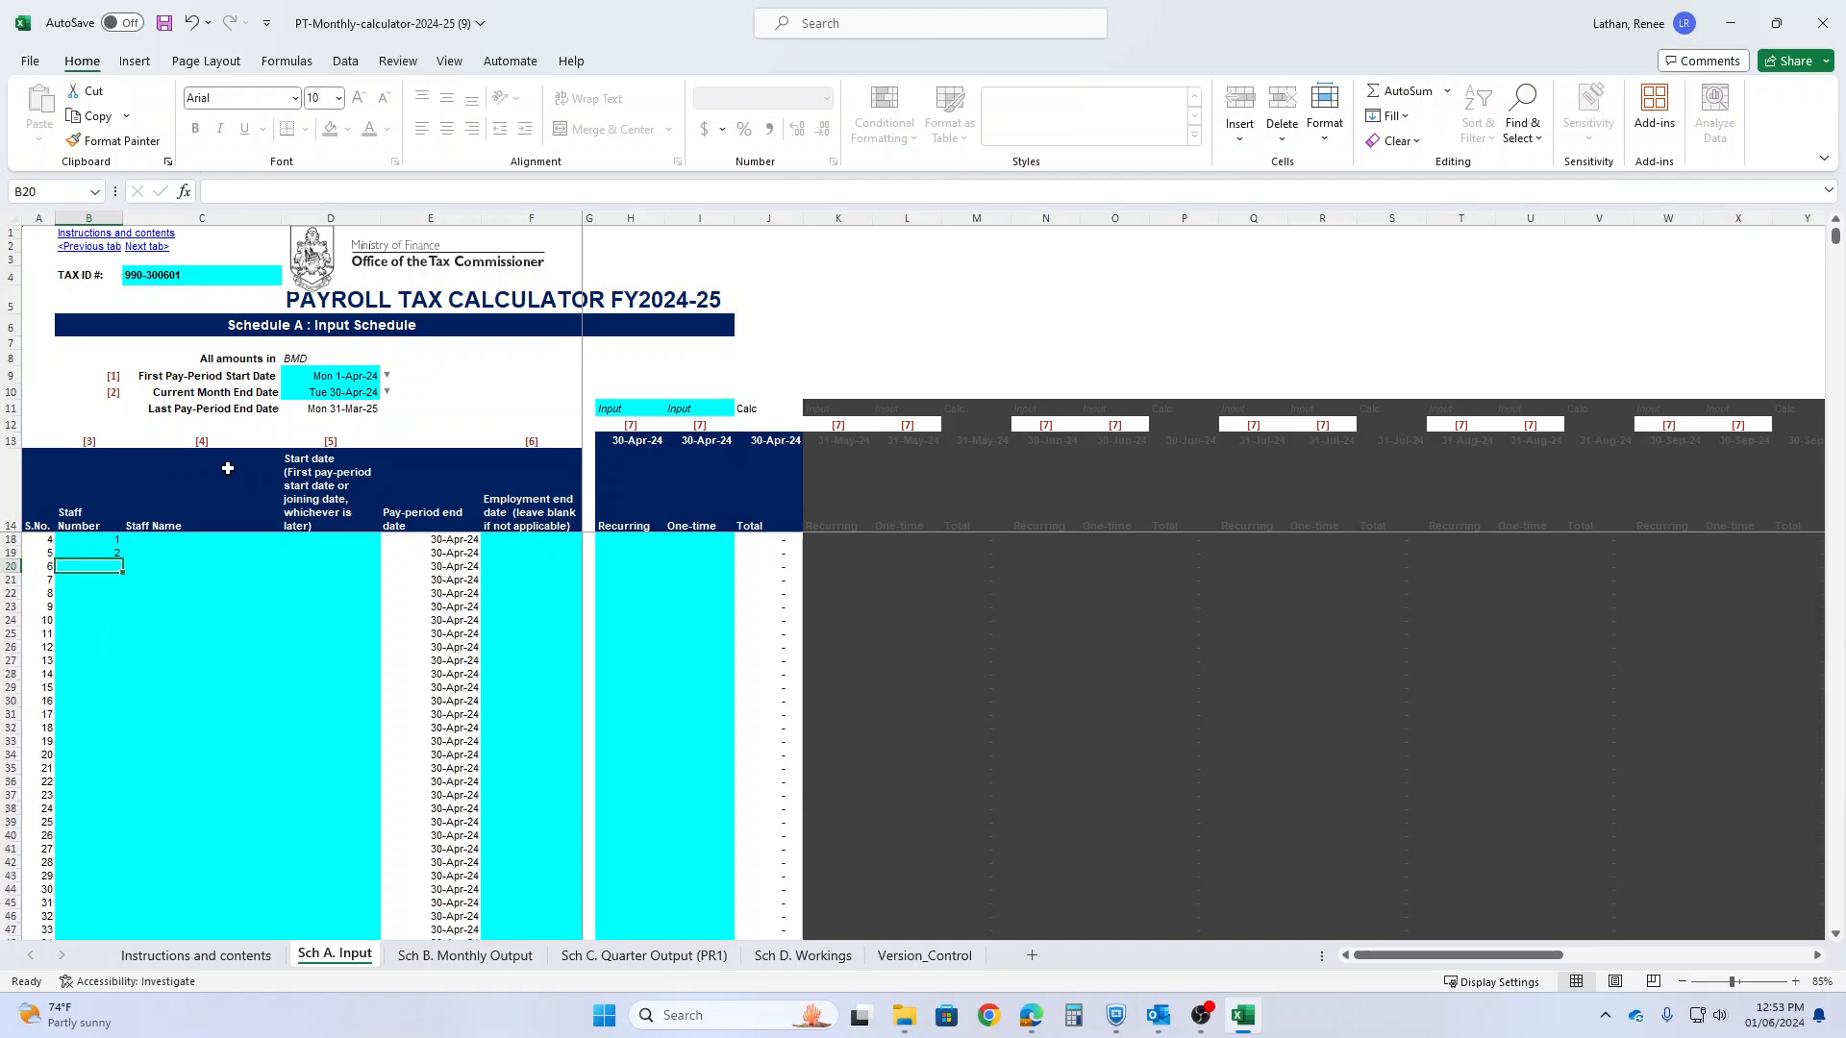
Enter the two employees' full names in the Staff Name column, in cells C18 and C19.
left_click(176, 539)
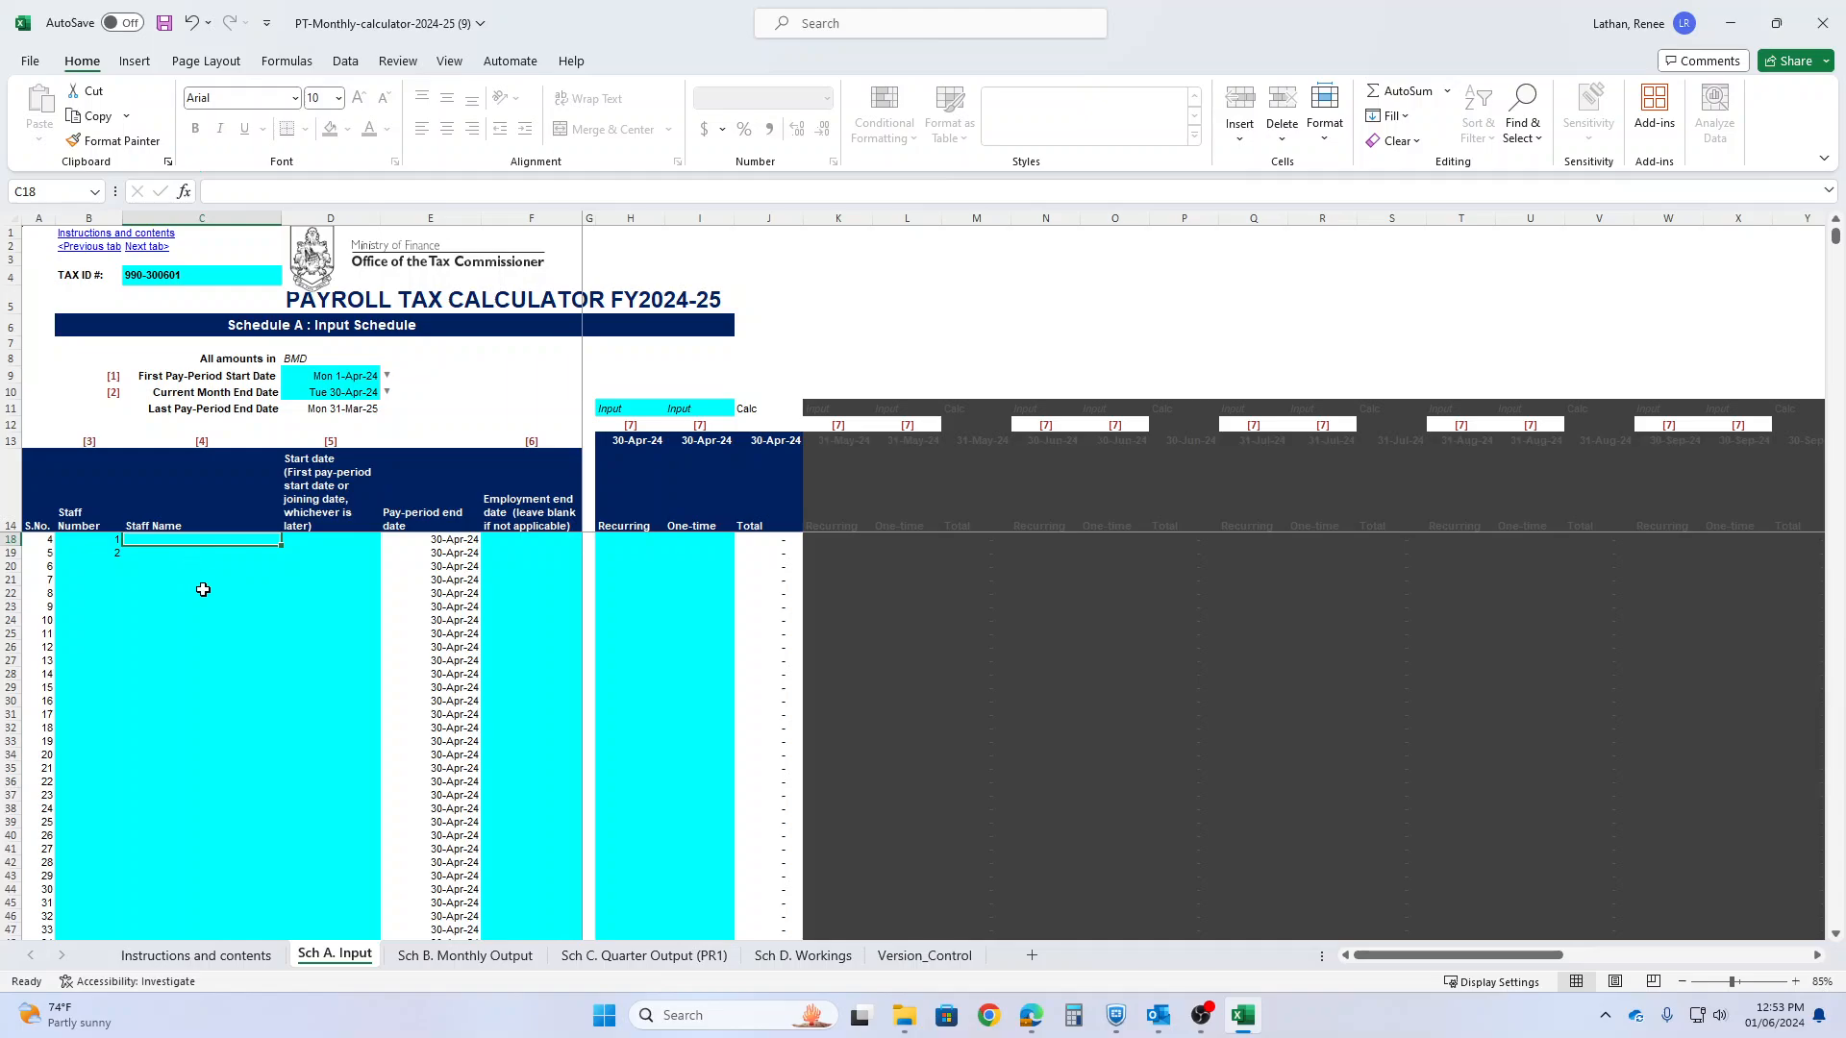
type("Dean")
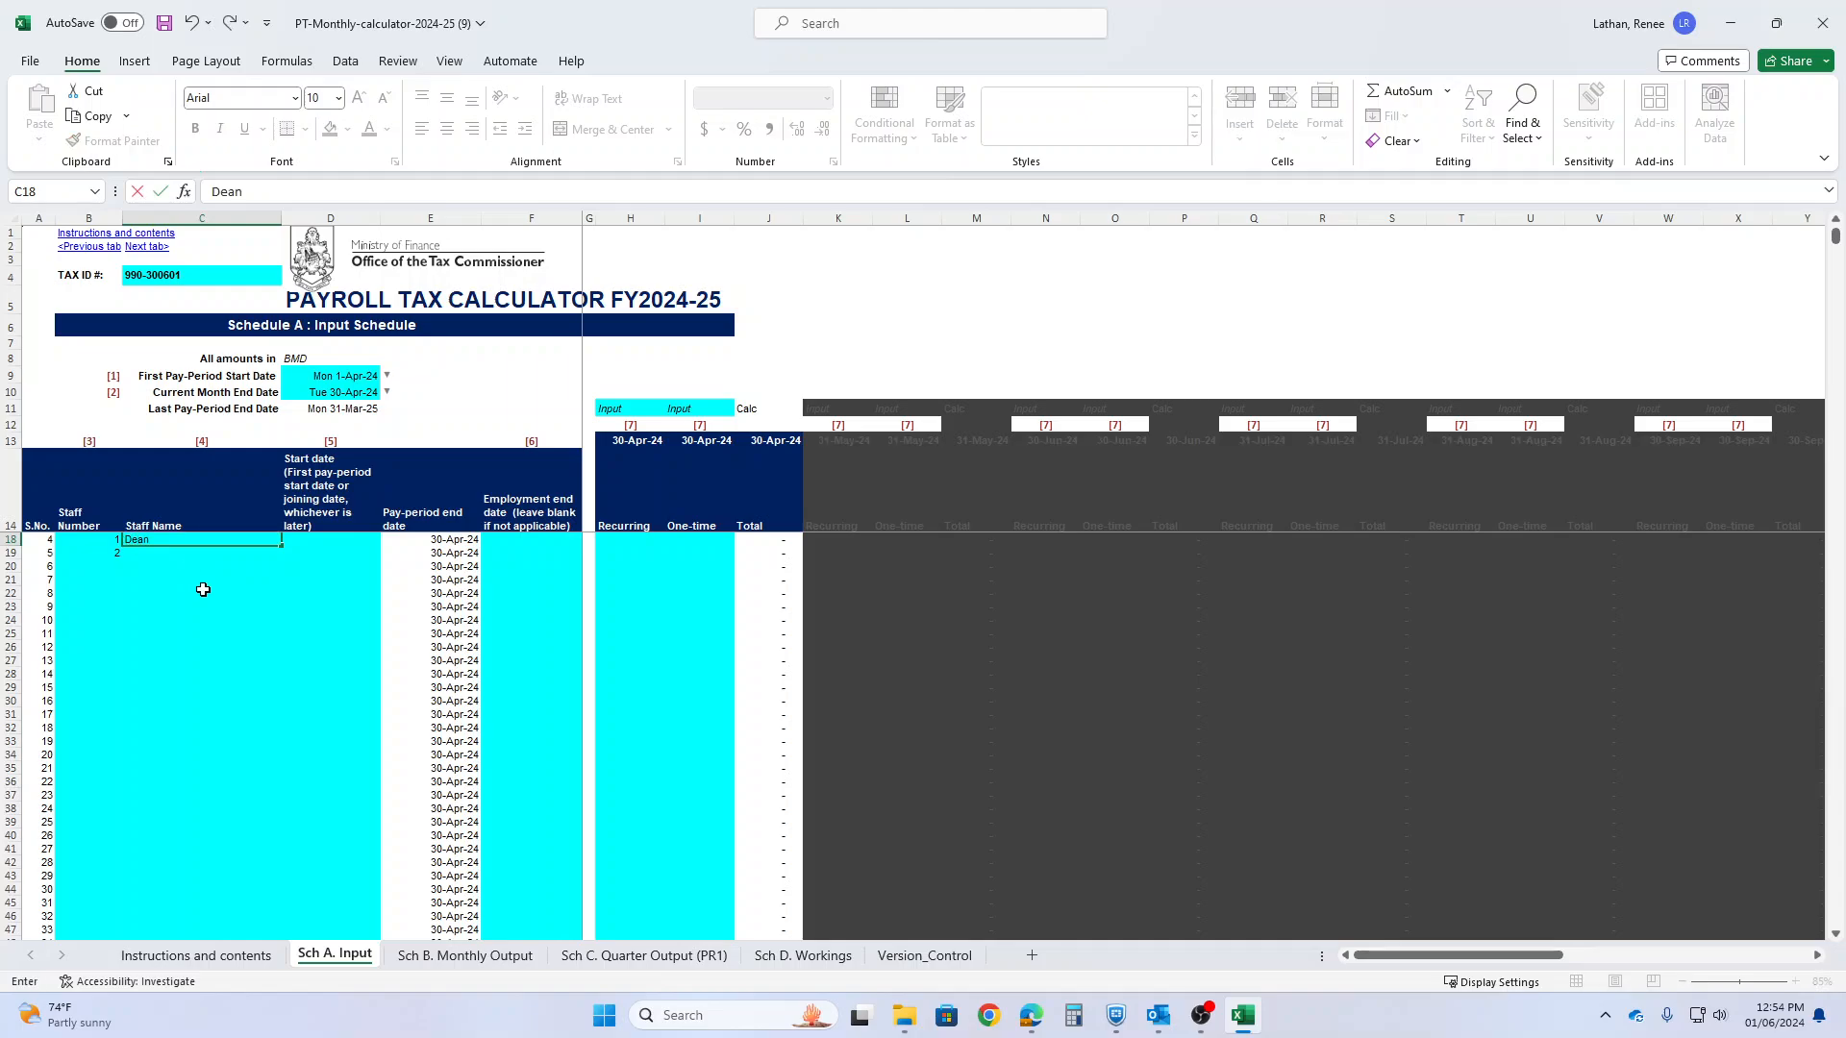
type("e Smith")
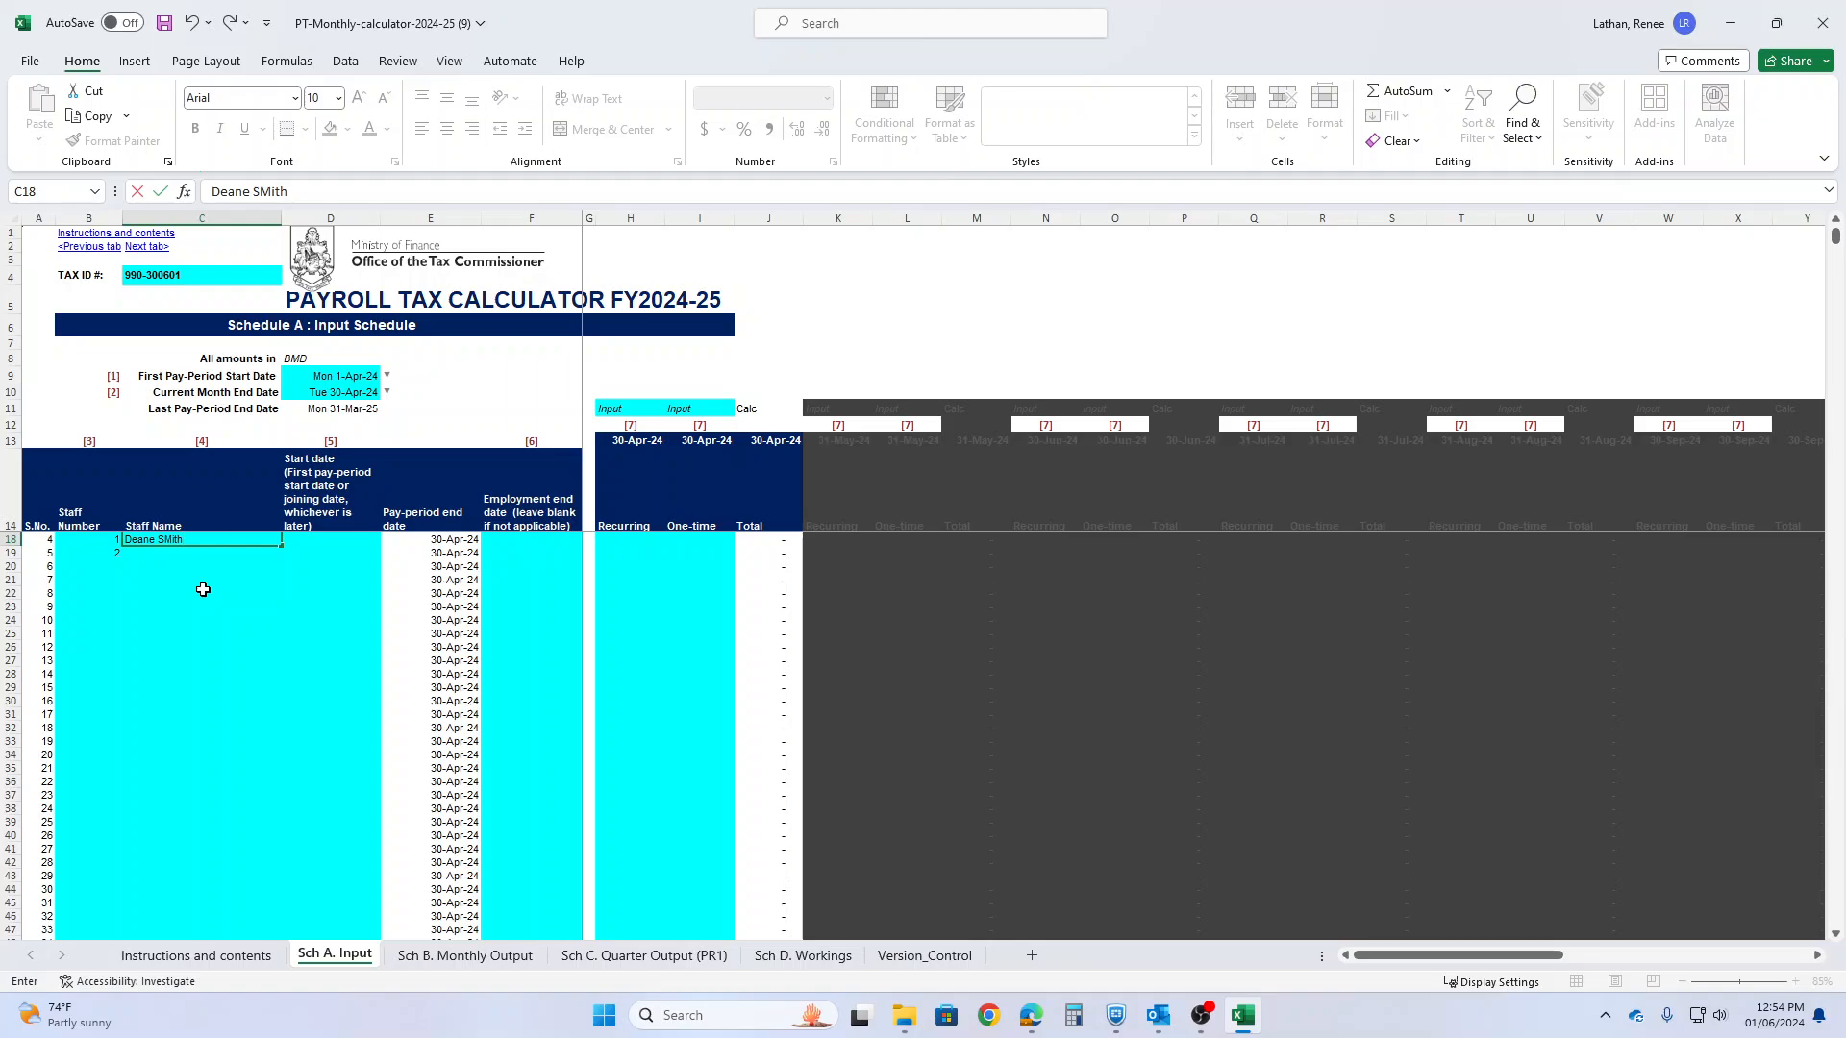
key("Return")
type("Jan")
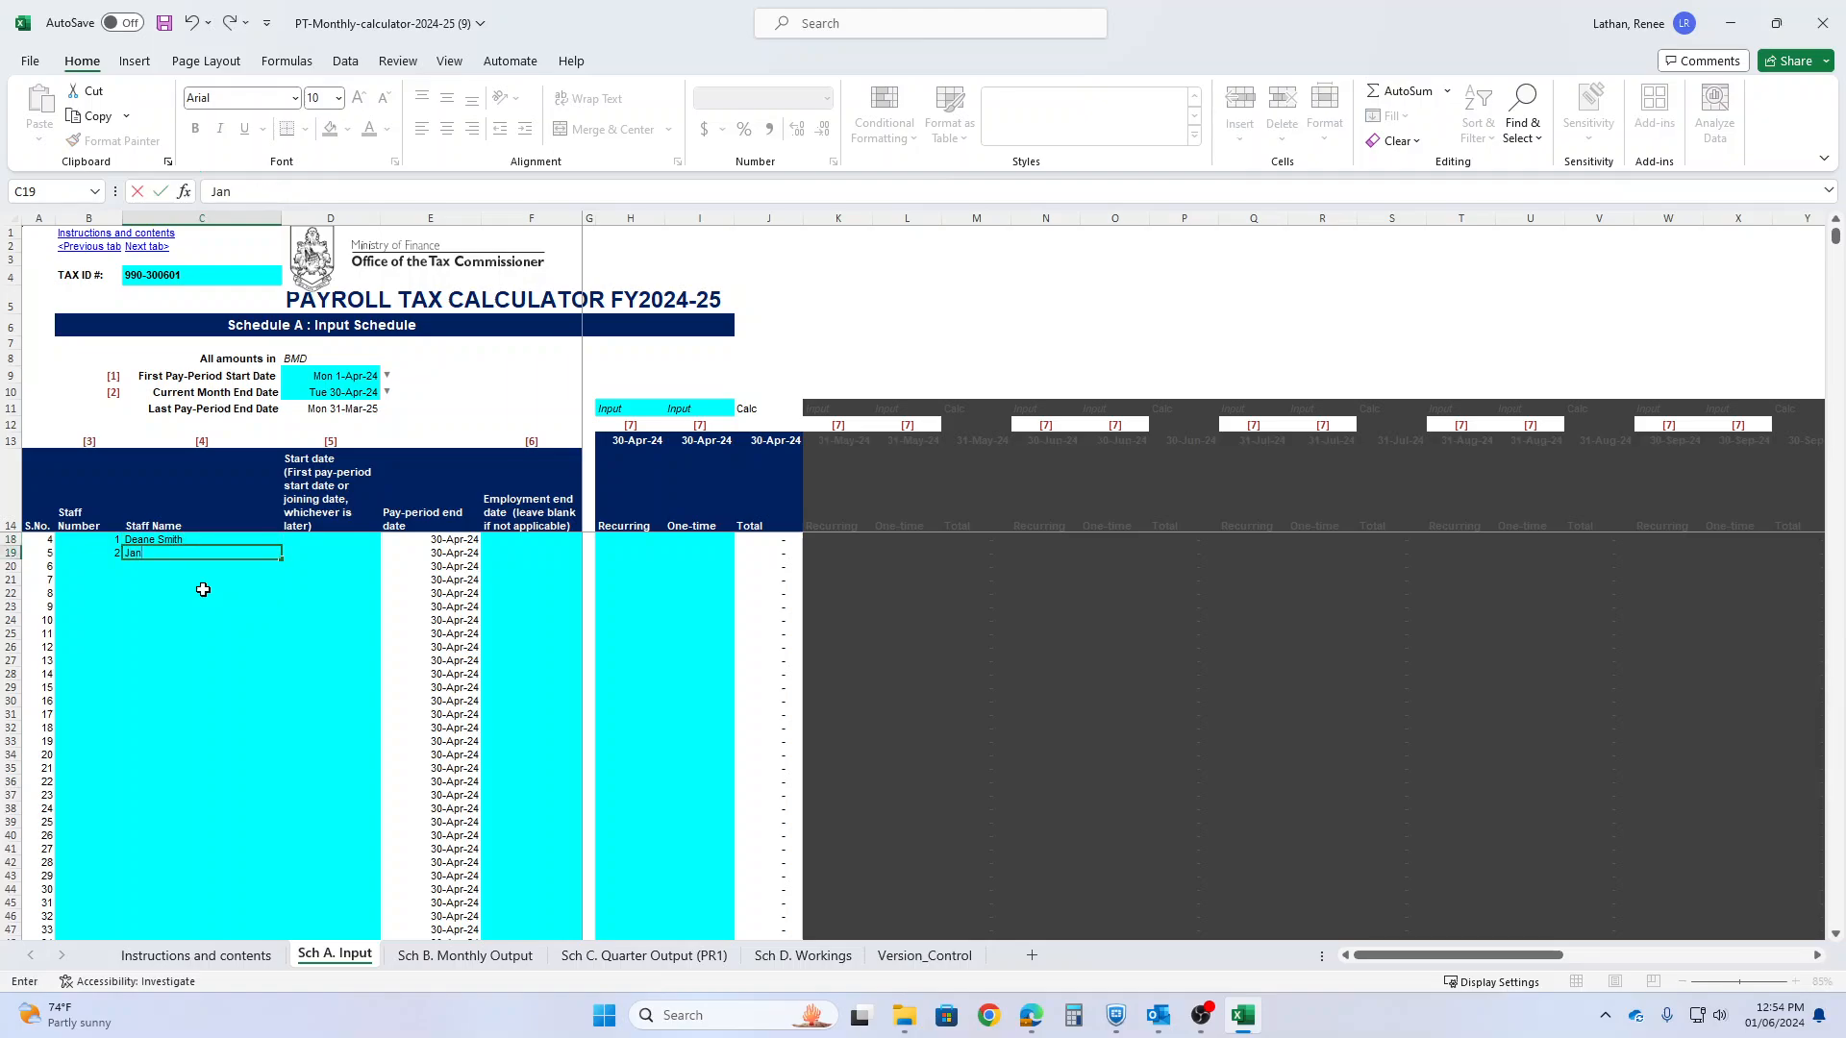
type("e Smith")
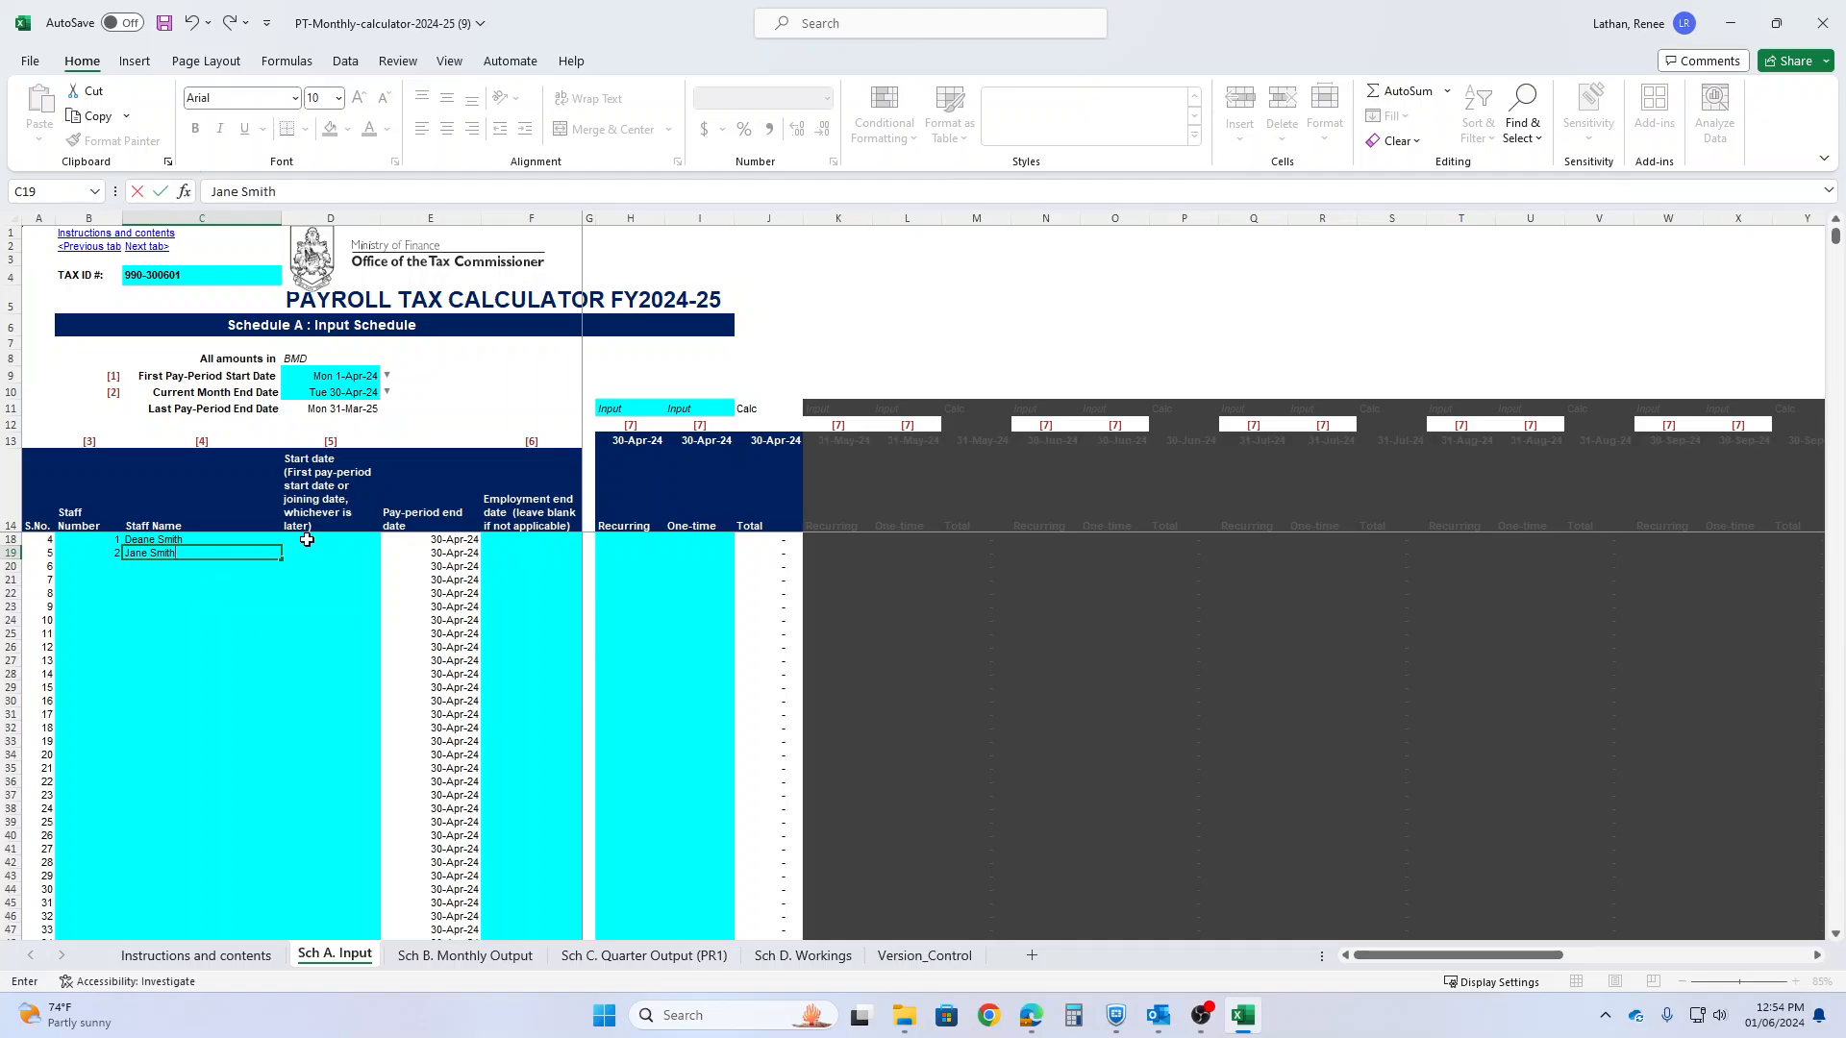
Enter the start date 01-04-24 for both employees in cells D18 and D19.
left_click(335, 540)
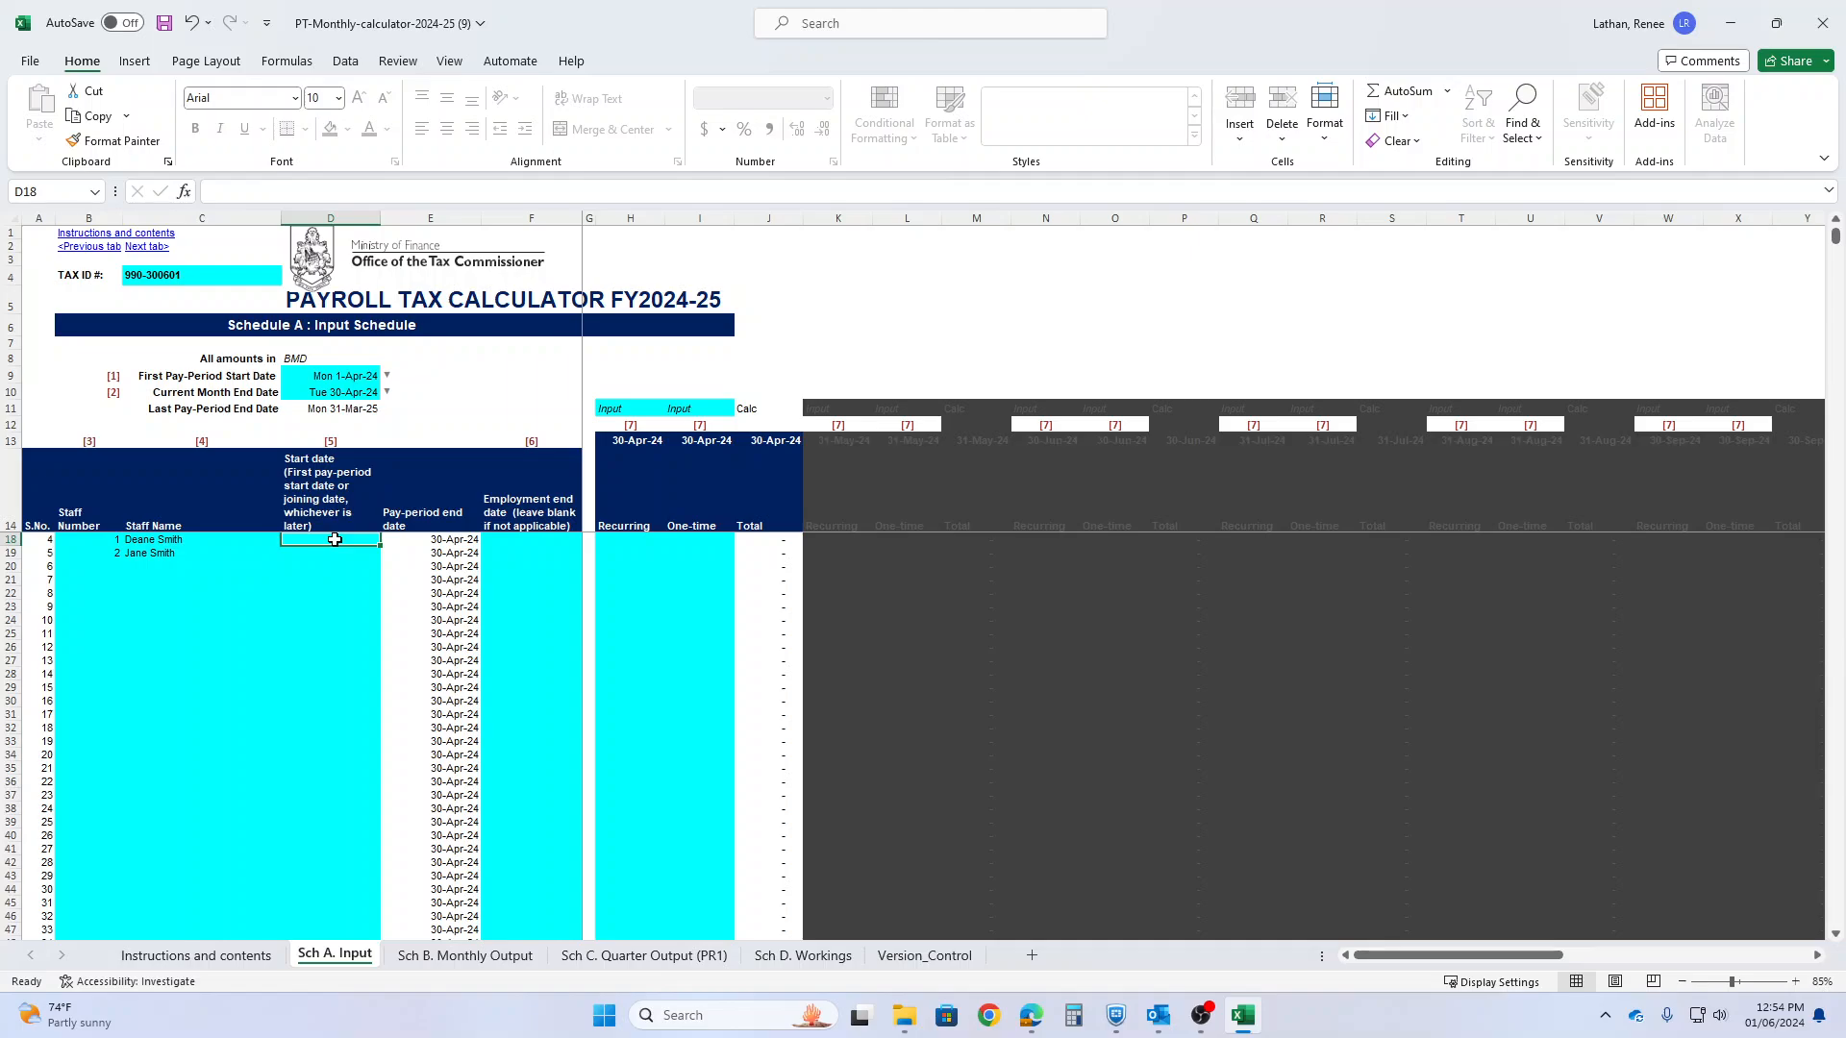
type("01")
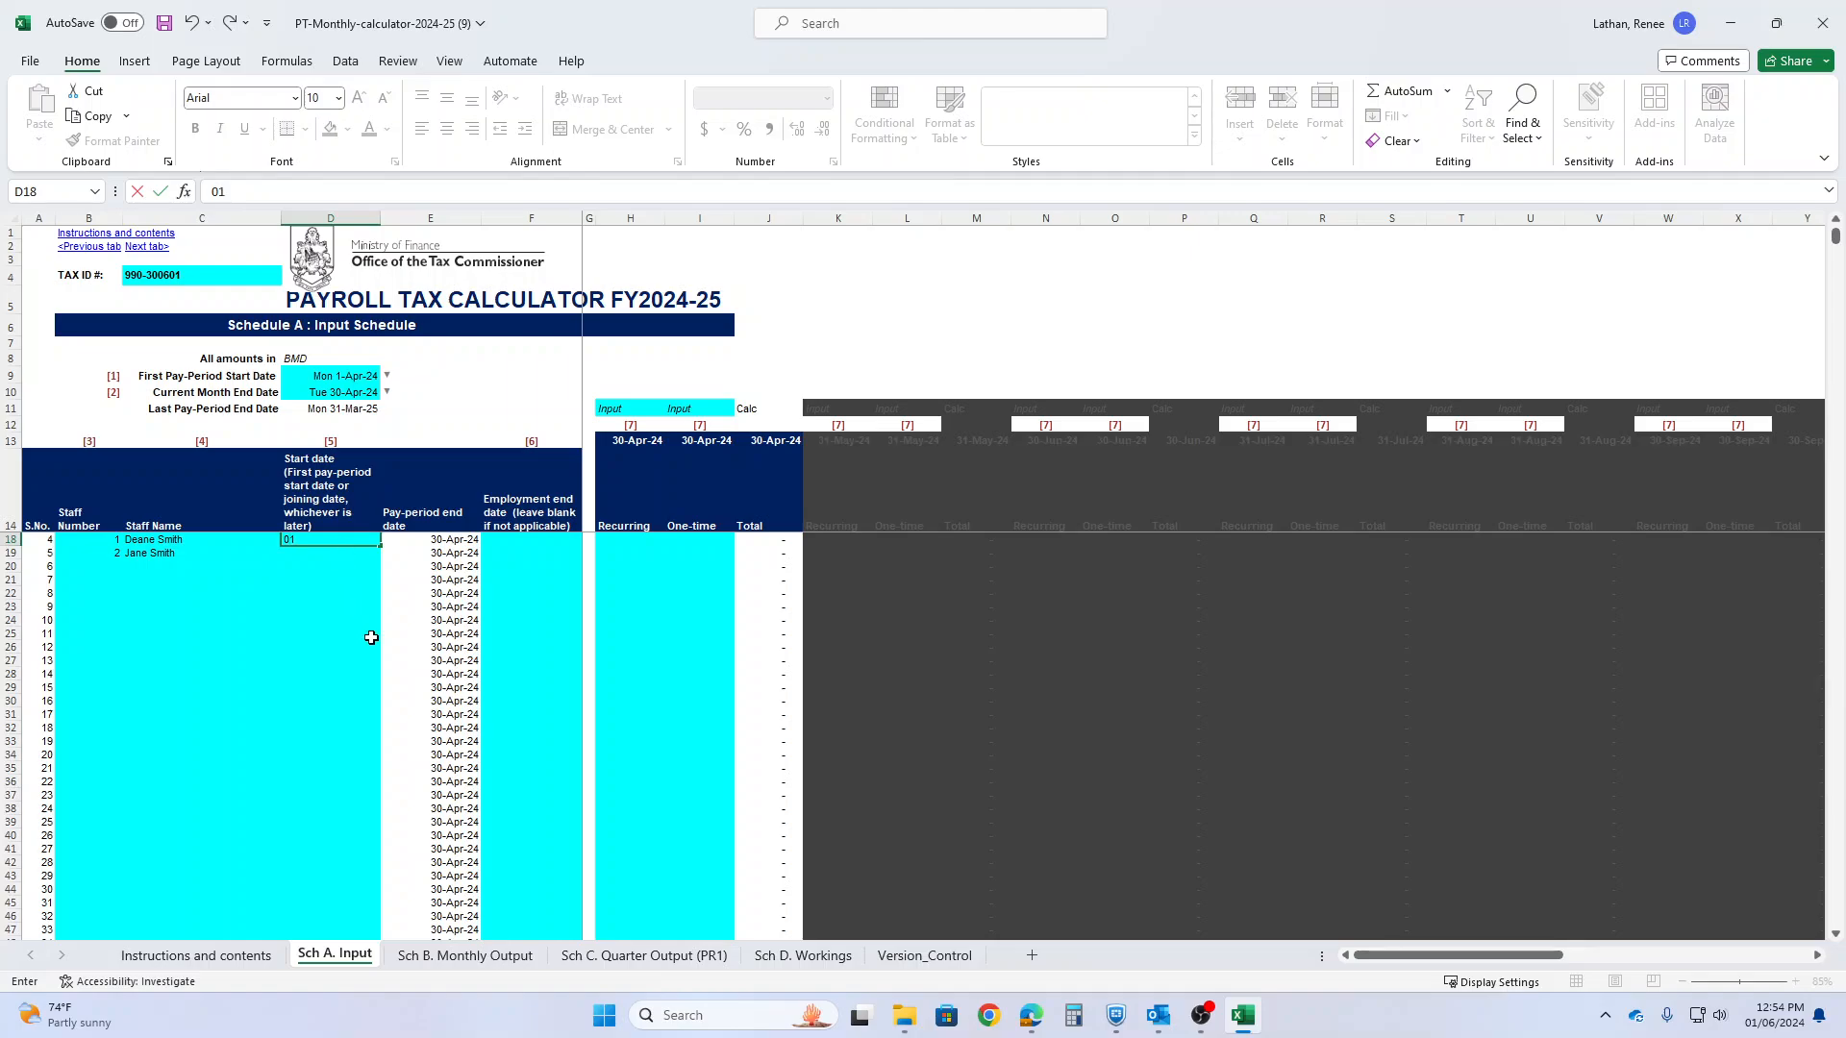
type("-04-24")
key("Return")
type("0")
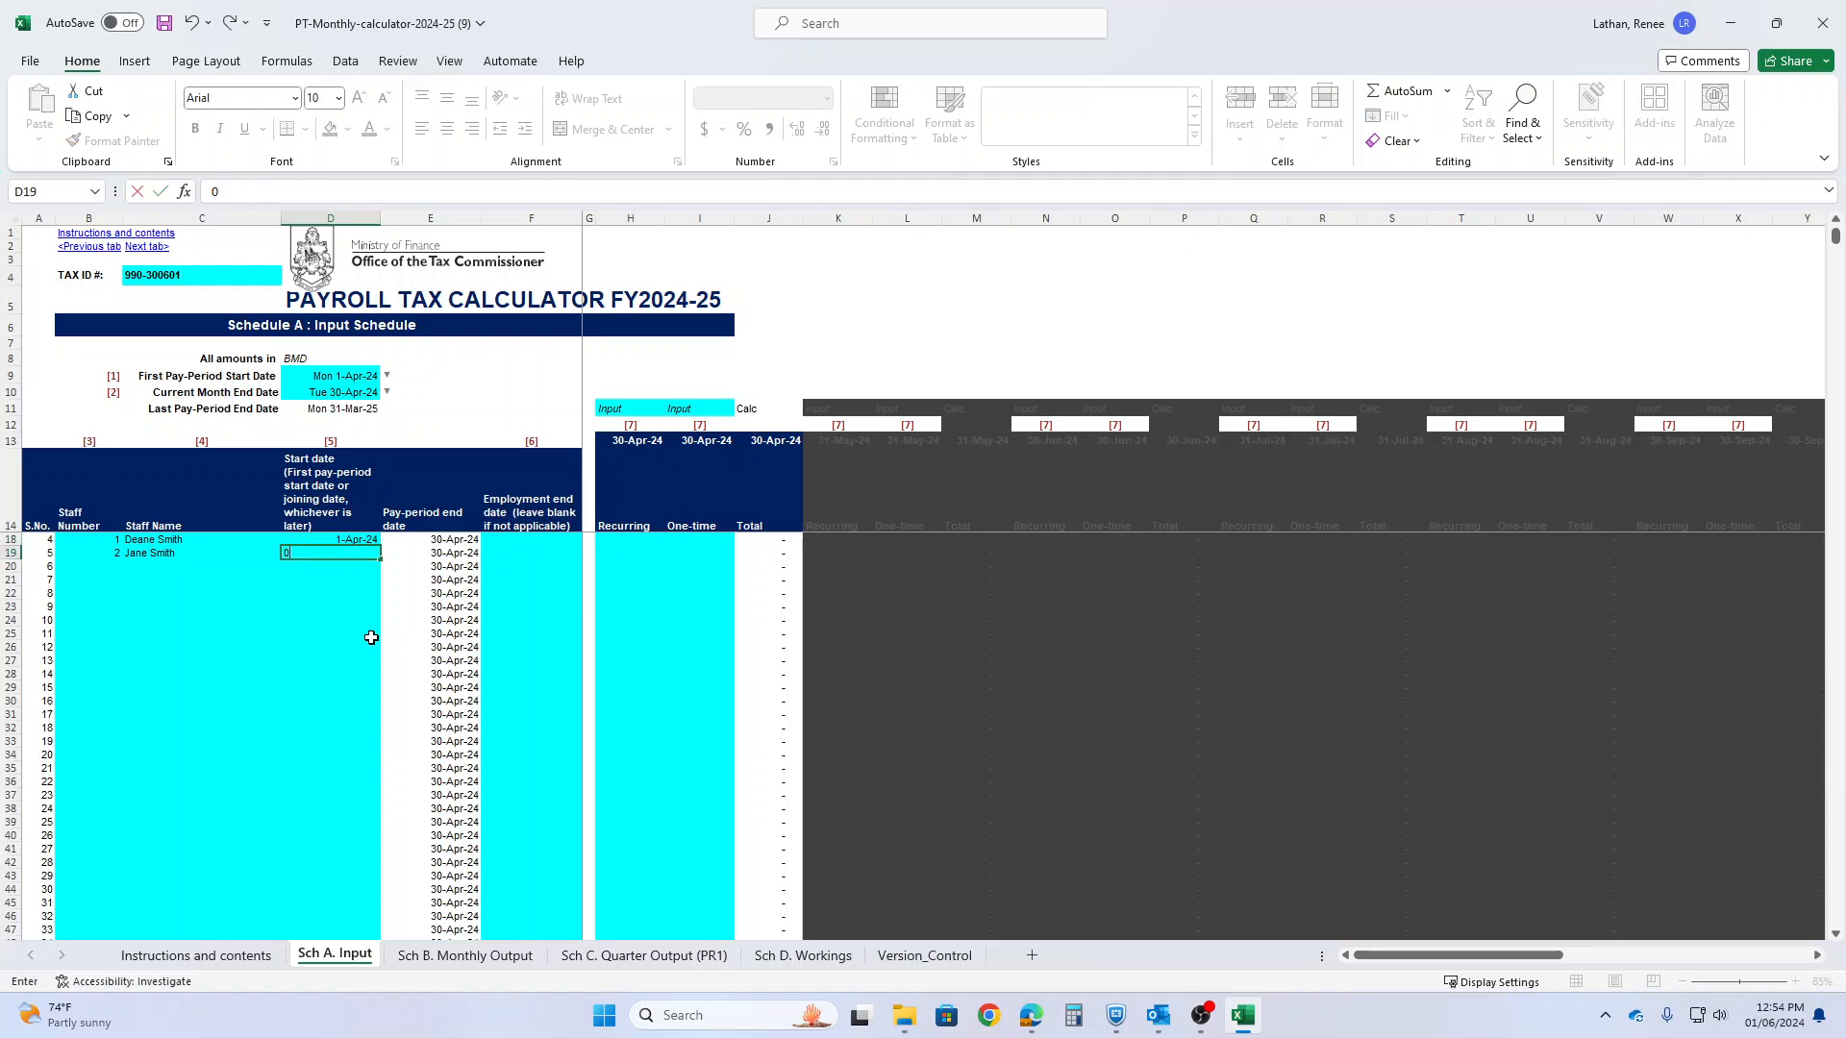
type("1-04-24")
key("Return")
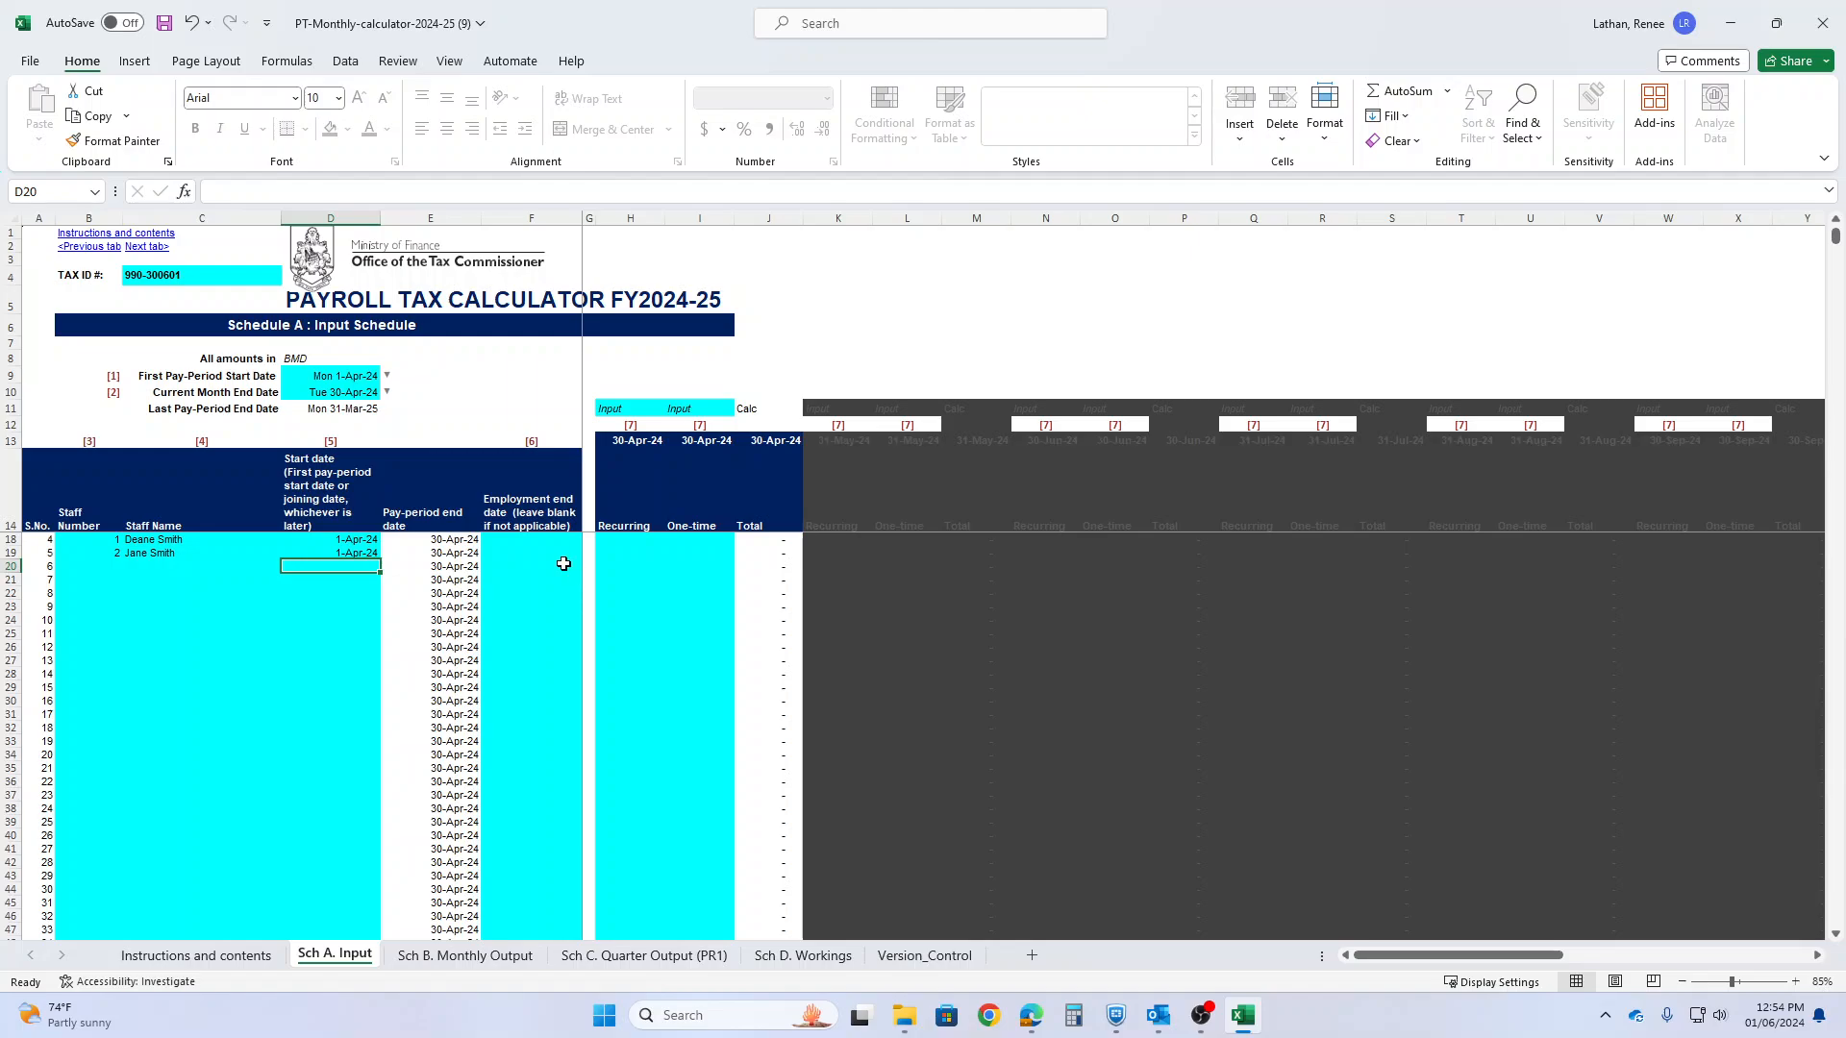
Leave the employment end date blank and enter 30-Apr-24 recurring remuneration of 10,000 for staff 1 and 6,000 for staff 2.
left_click(530, 541)
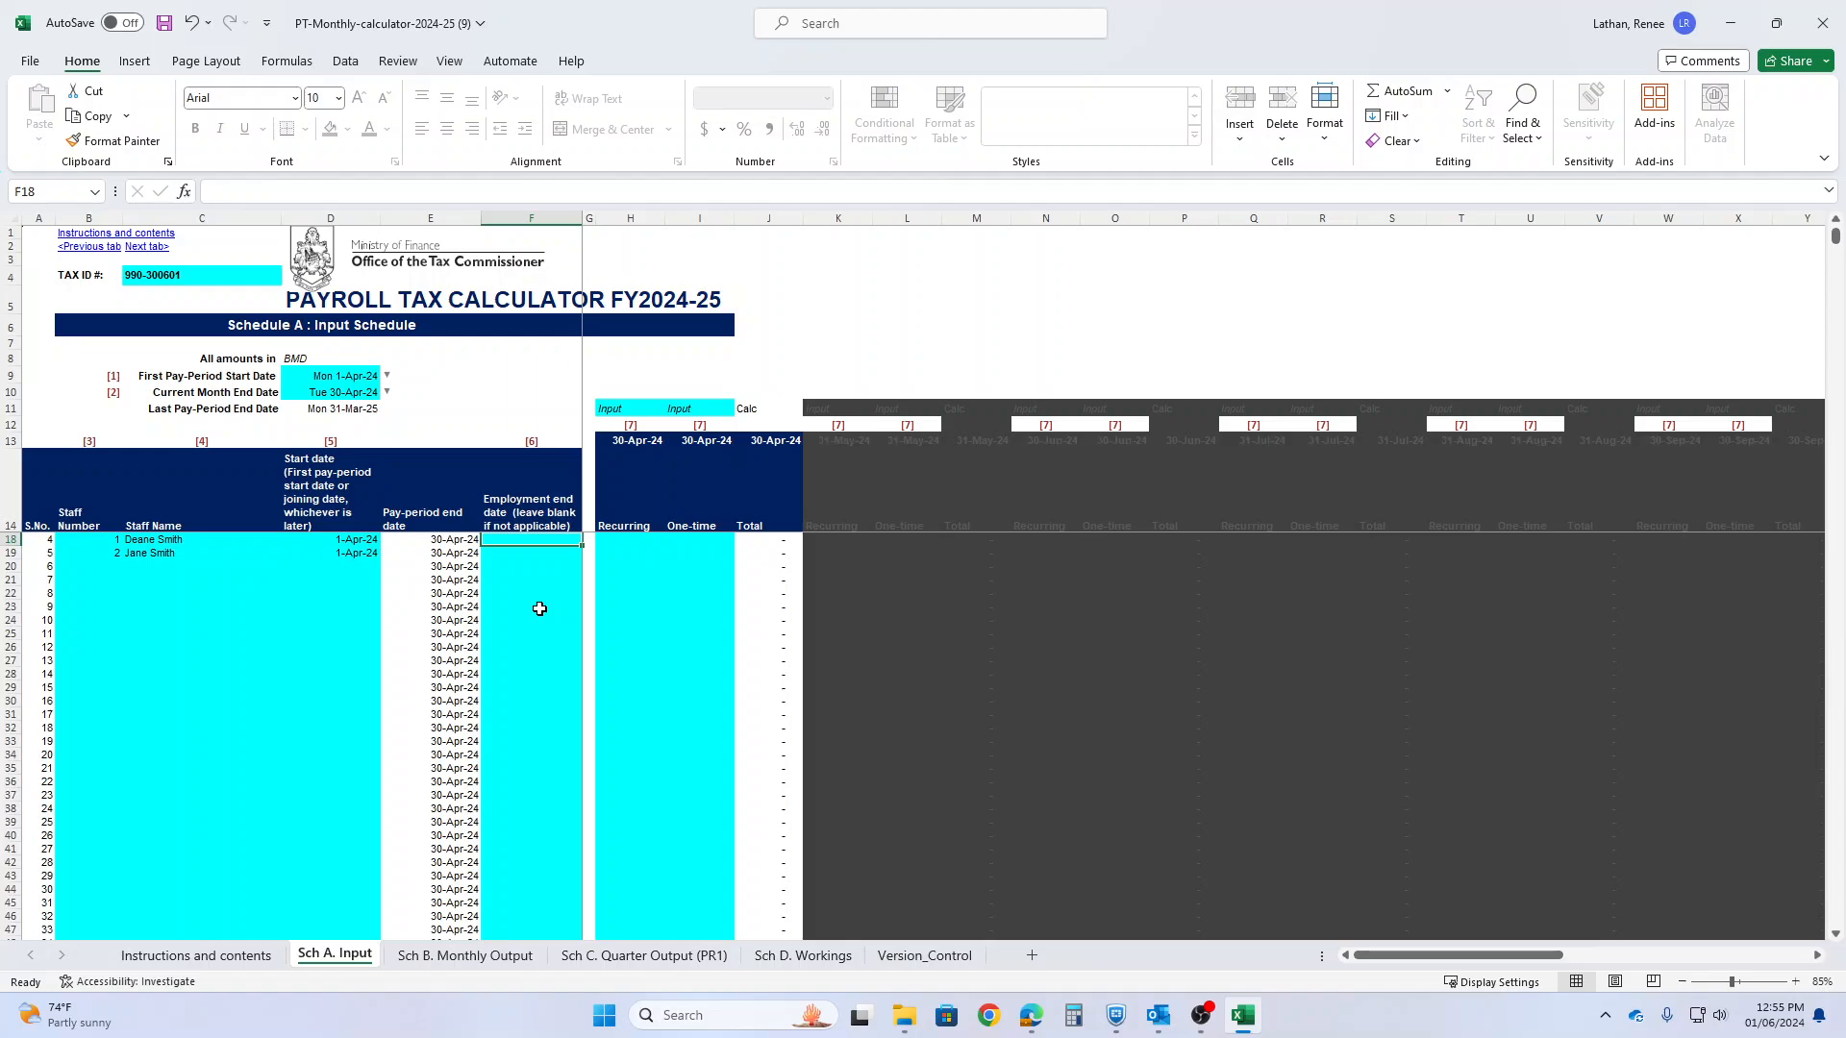
left_click(634, 542)
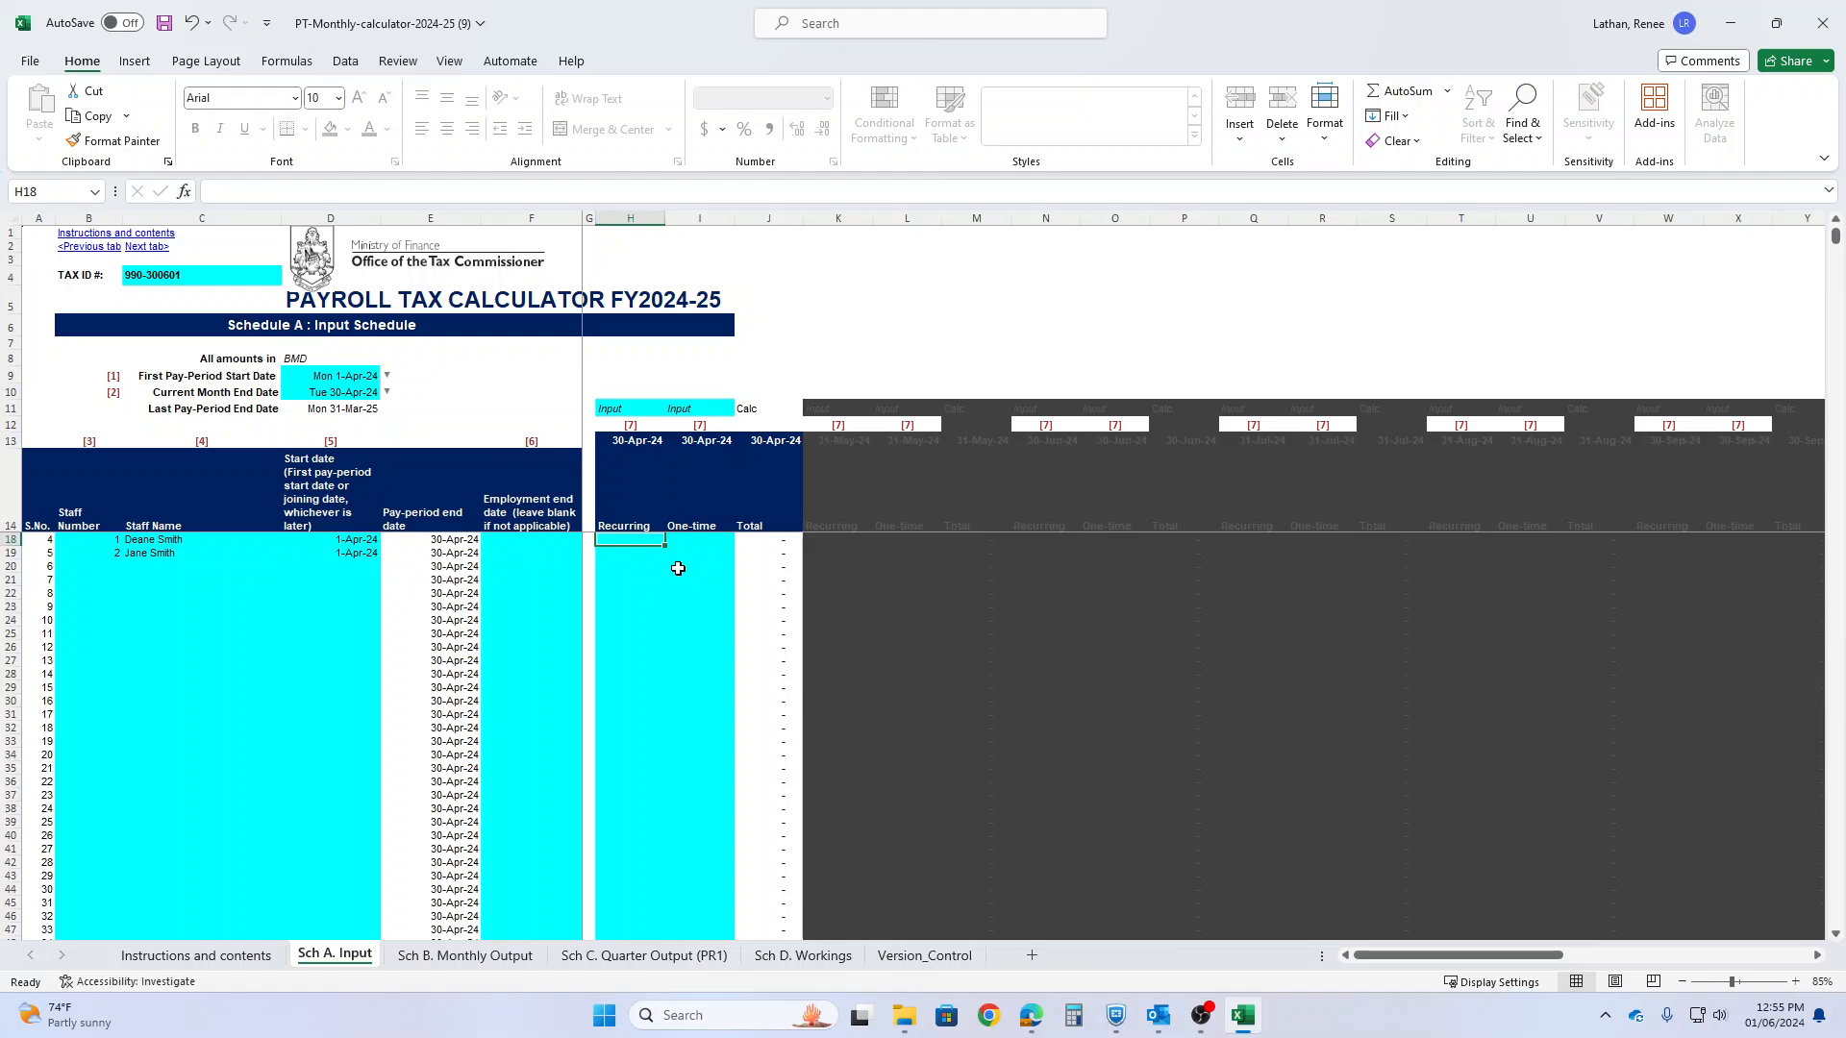
type("1")
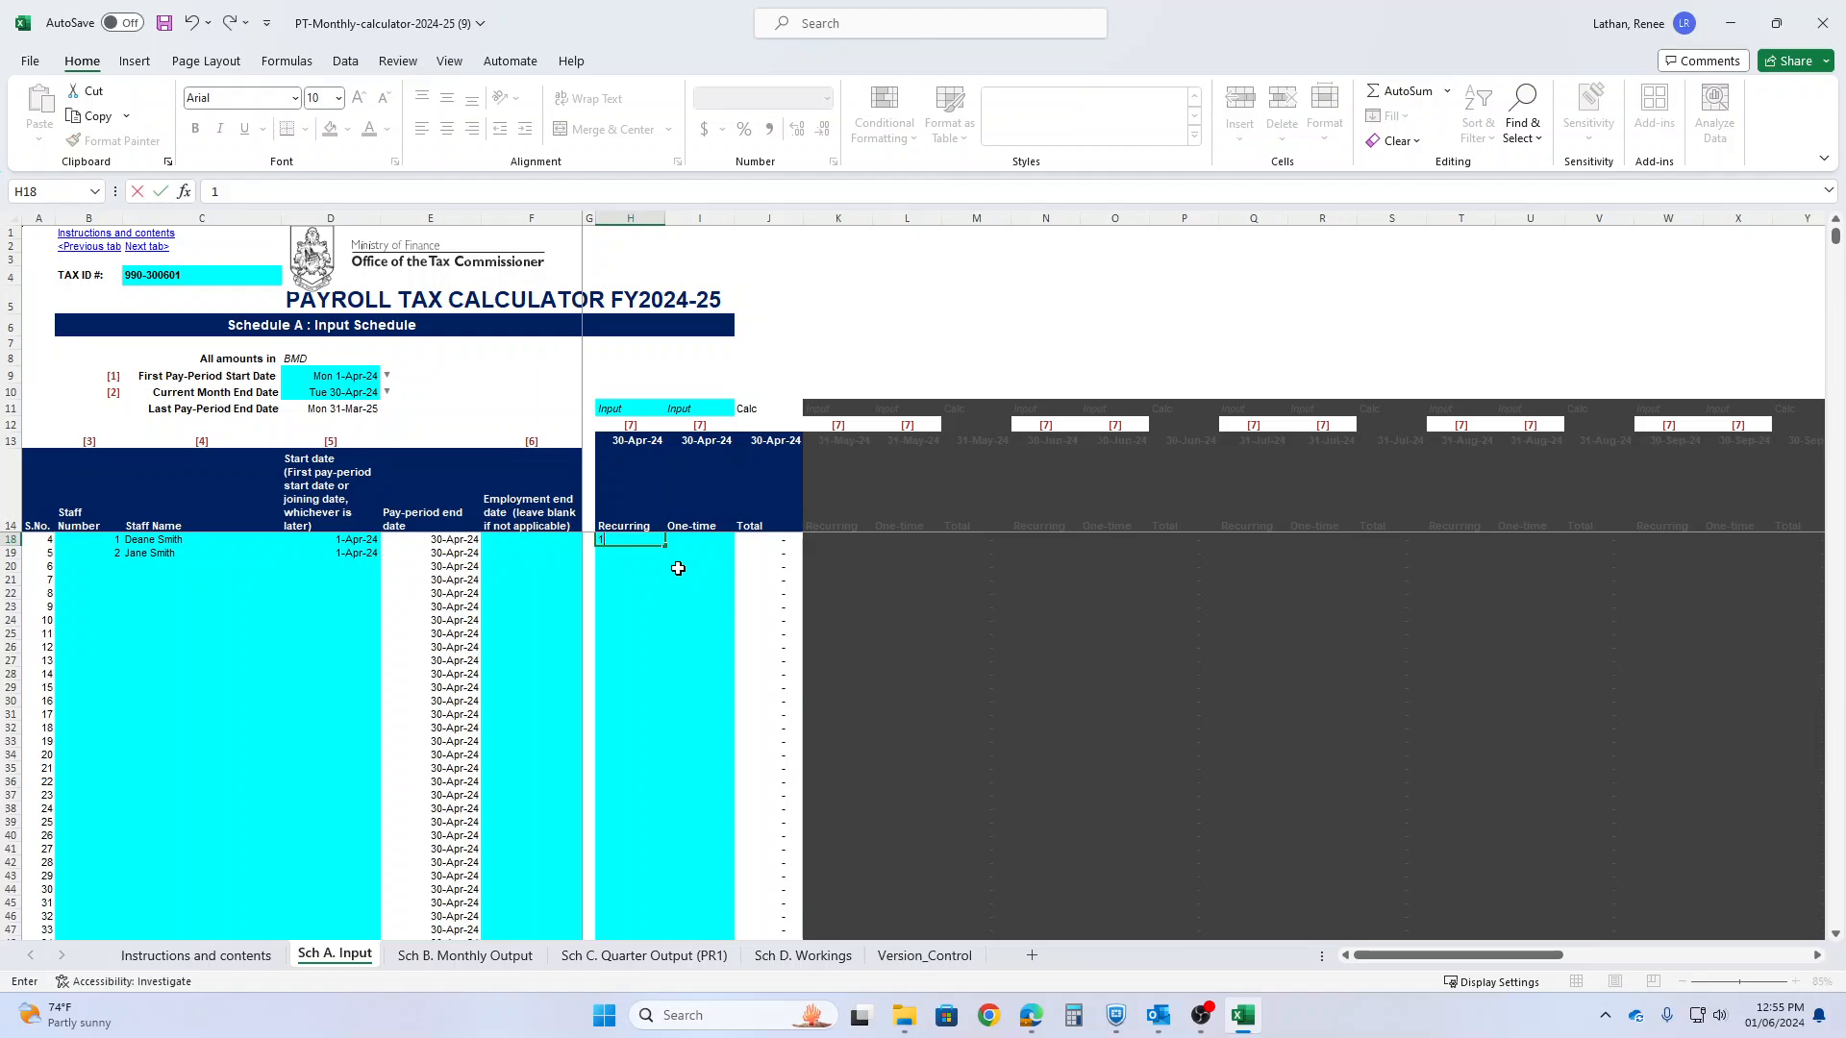
type("0000")
key("Return")
type("60")
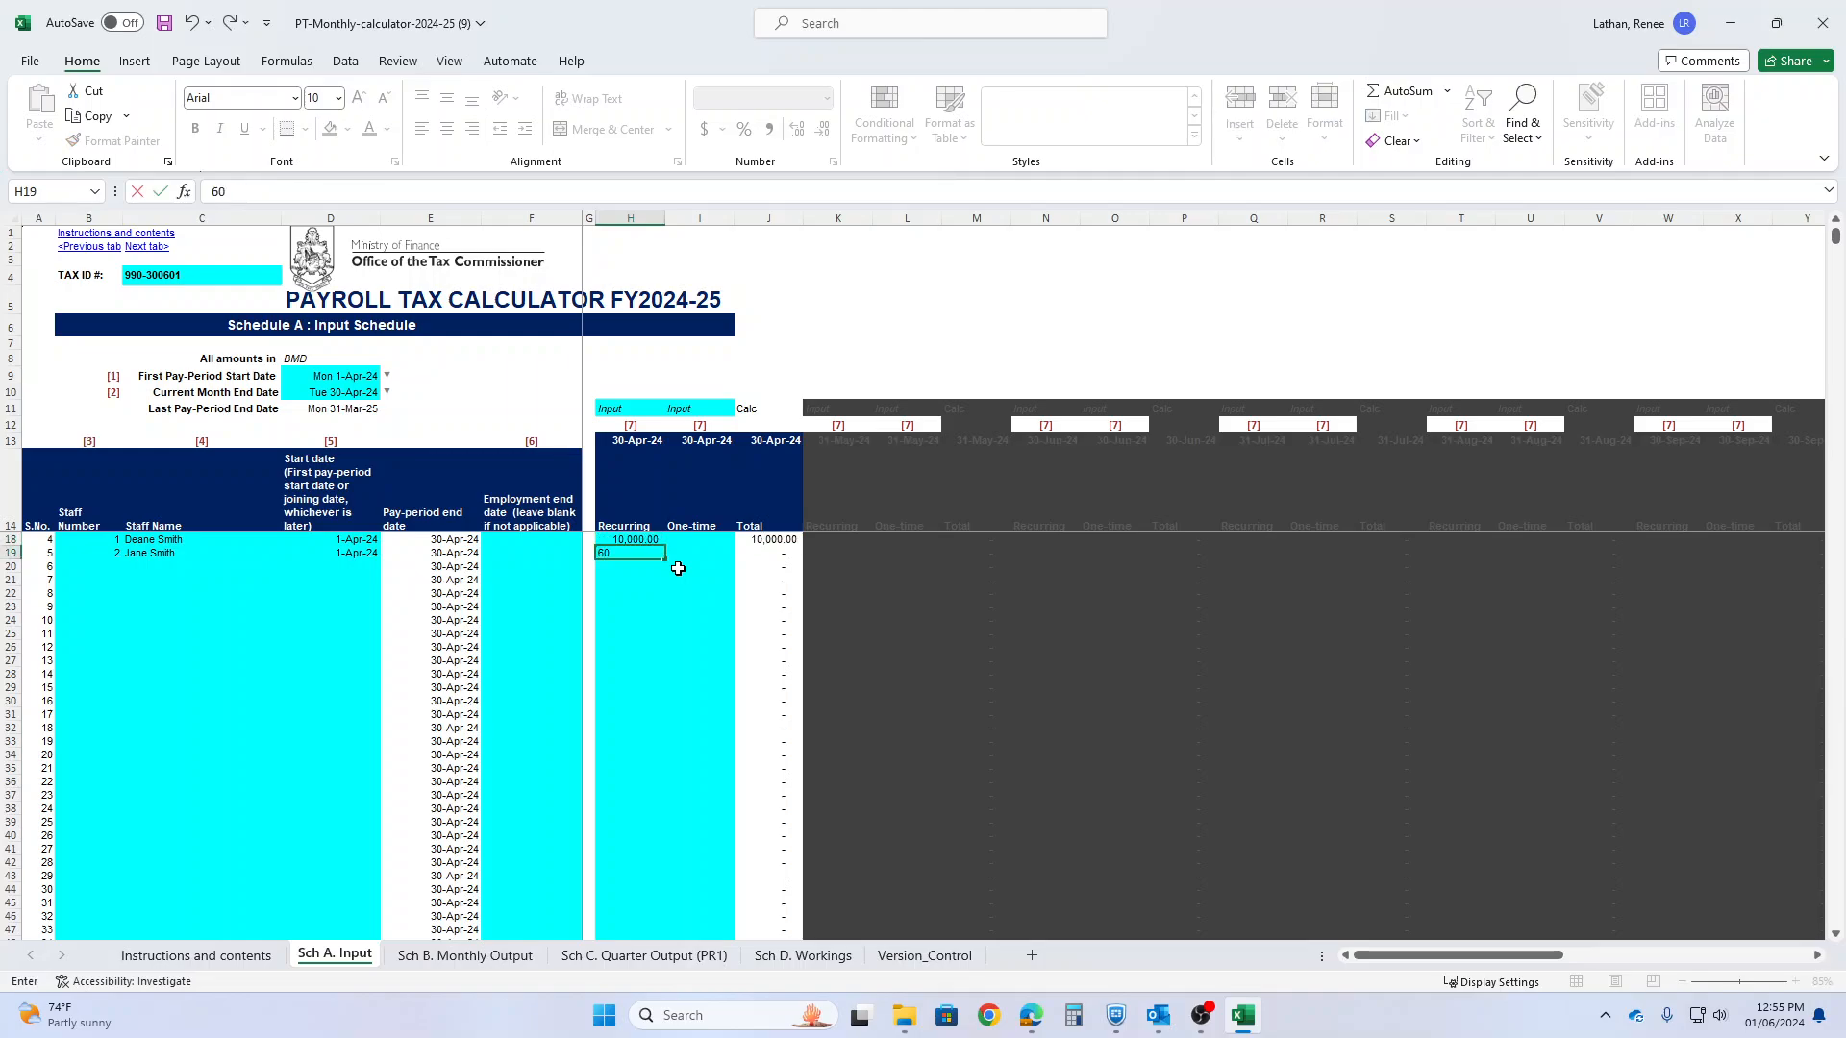
type("0")
key("Return")
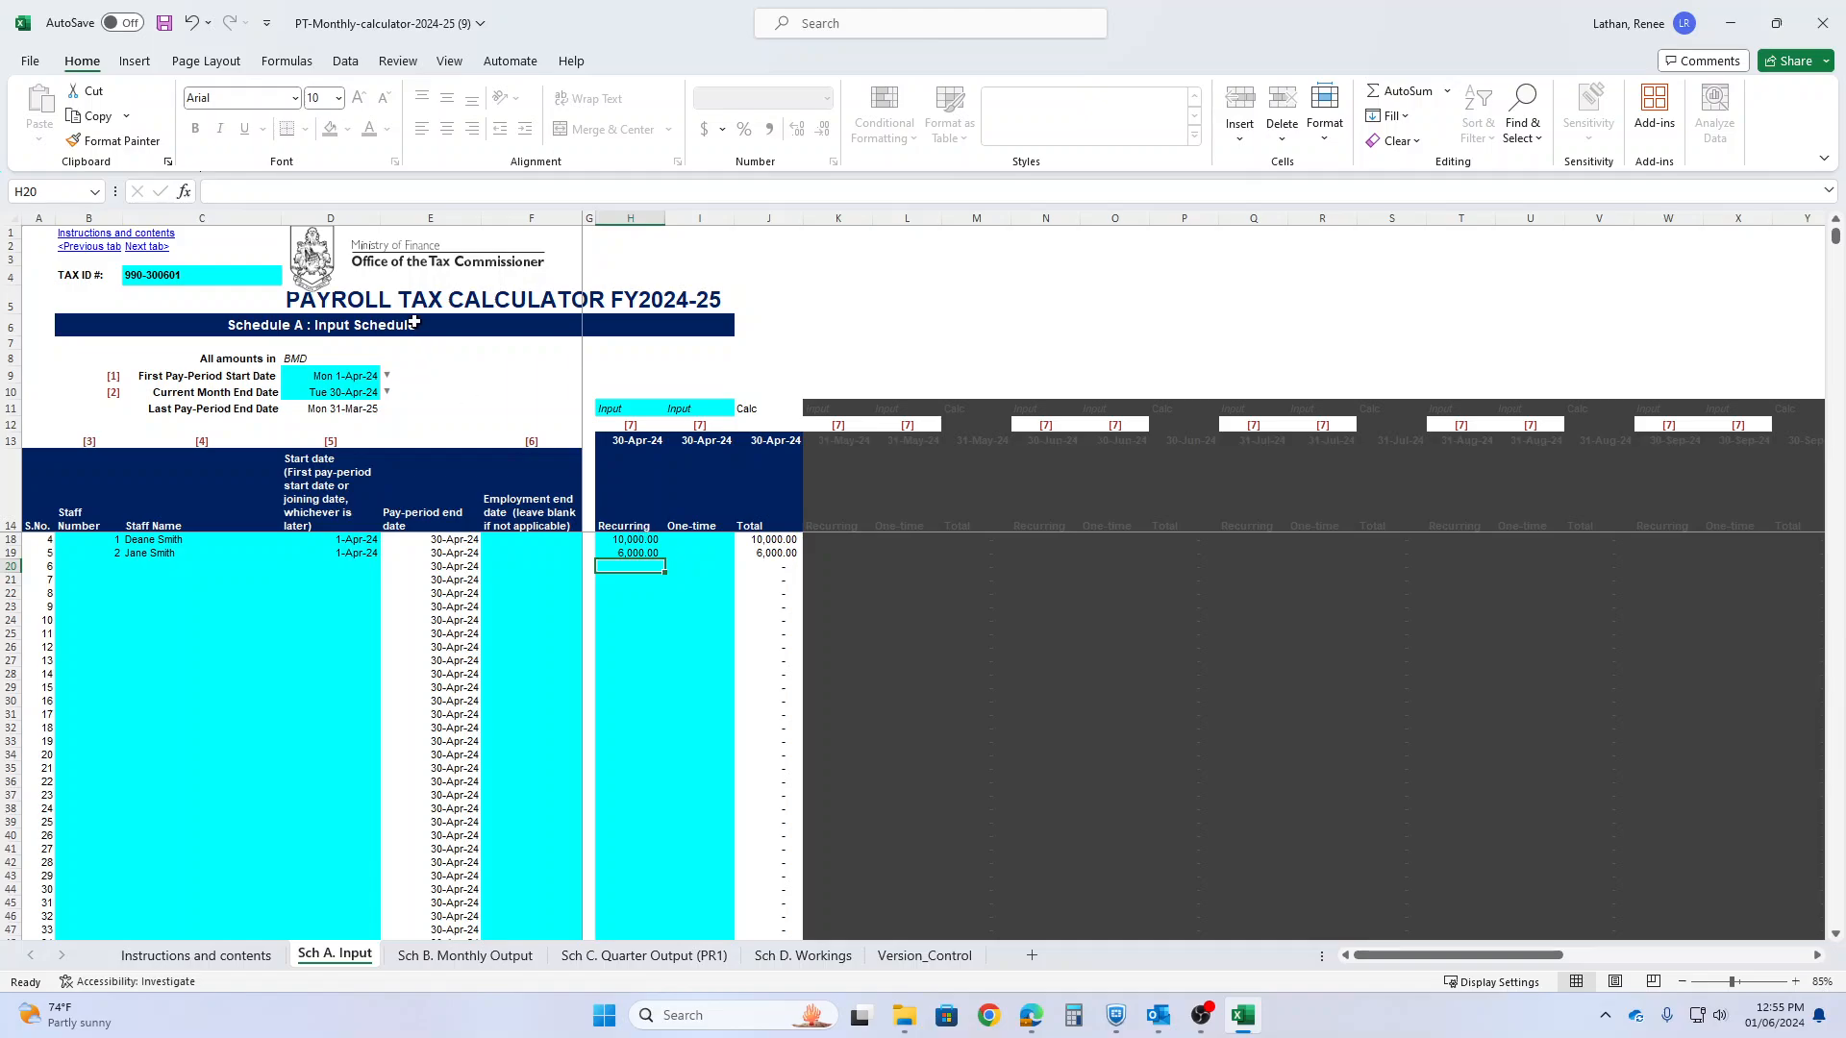
Change the Current Month End Date to Sun 30-Jun-24.
left_click(355, 392)
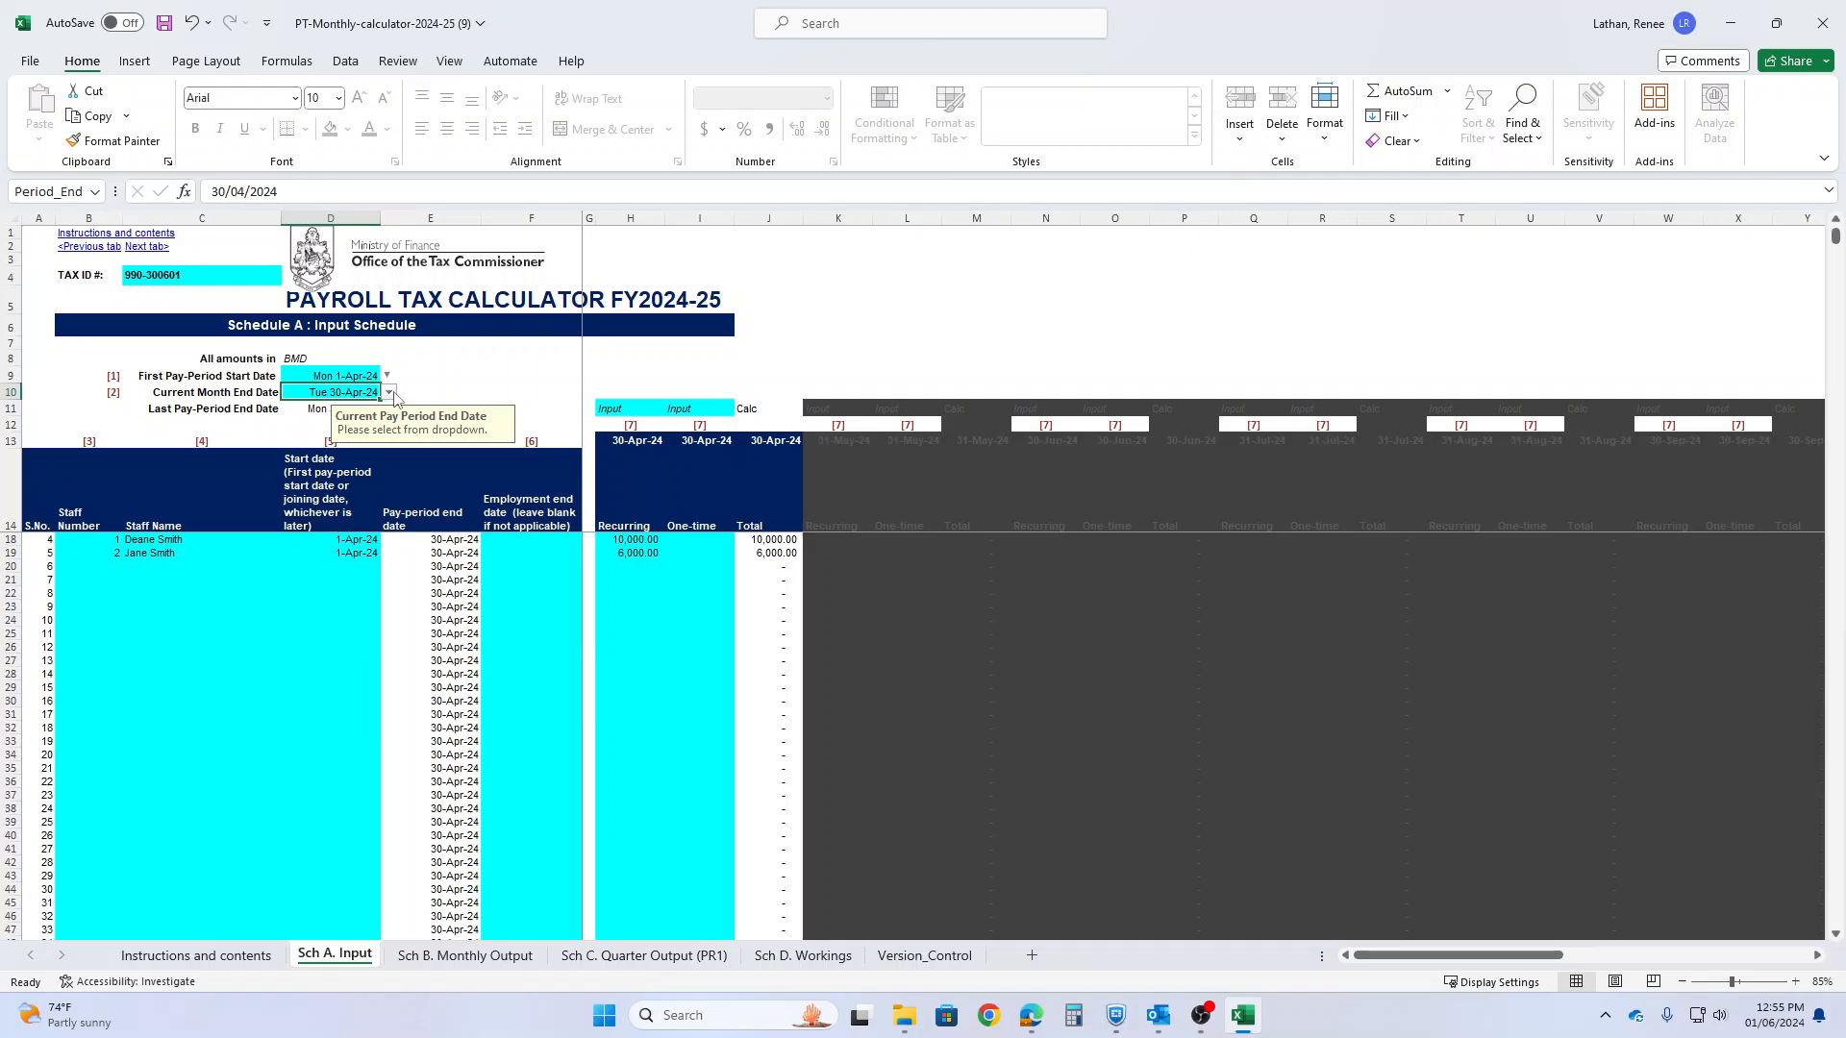
left_click(390, 392)
left_click(347, 442)
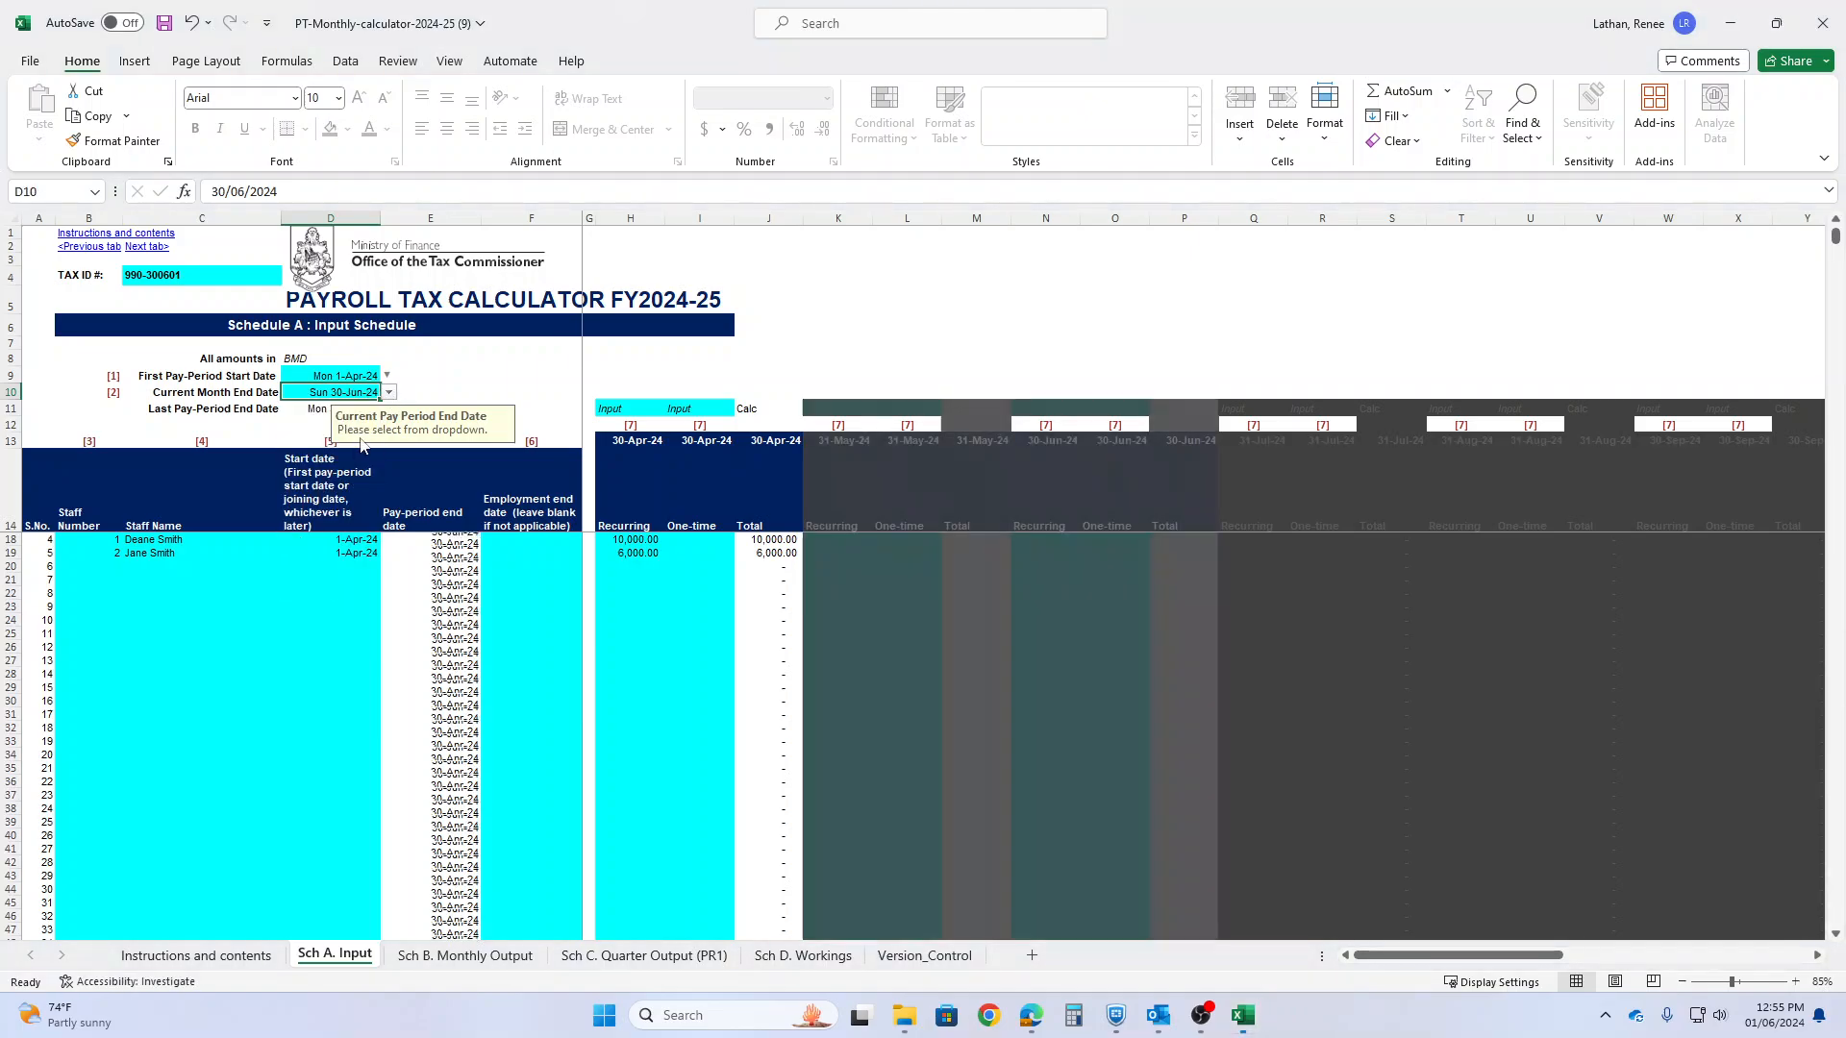
Enter 31-May-24 recurring remuneration of 10,000 for staff 1 and 6,000 for staff 2.
left_click(838, 538)
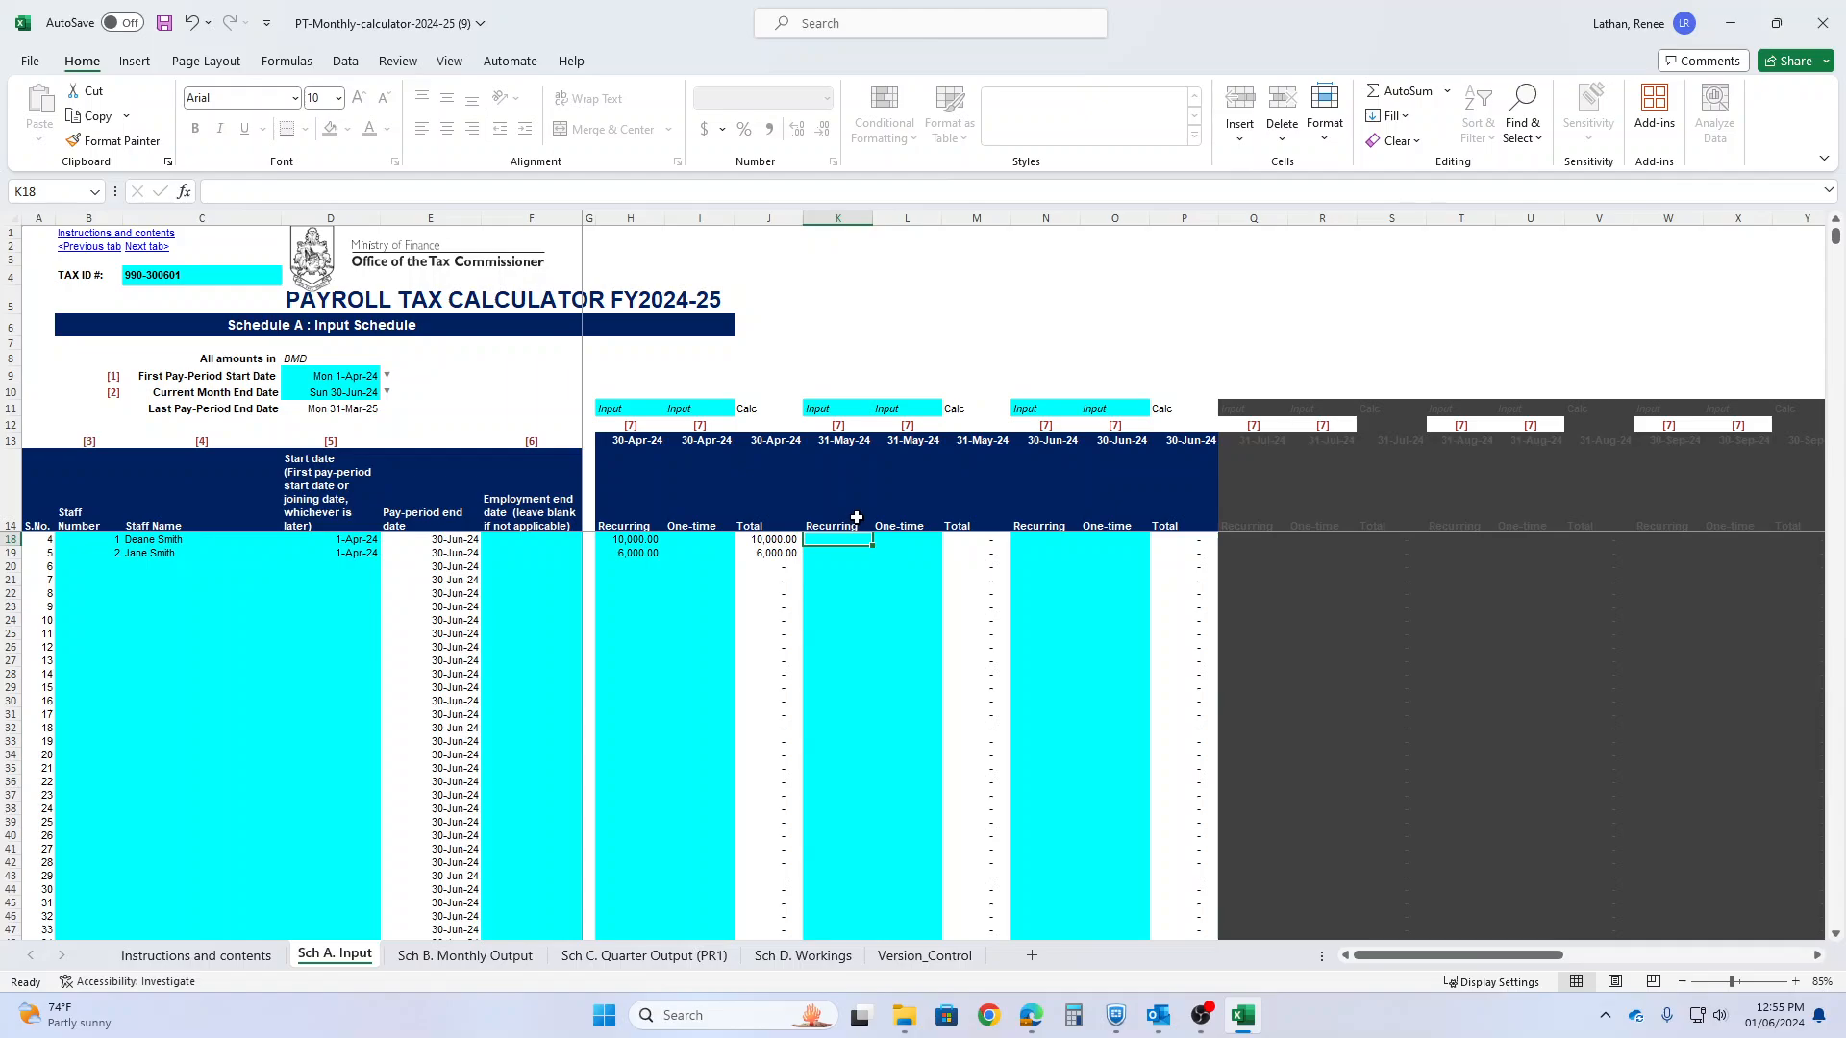
type("10,000")
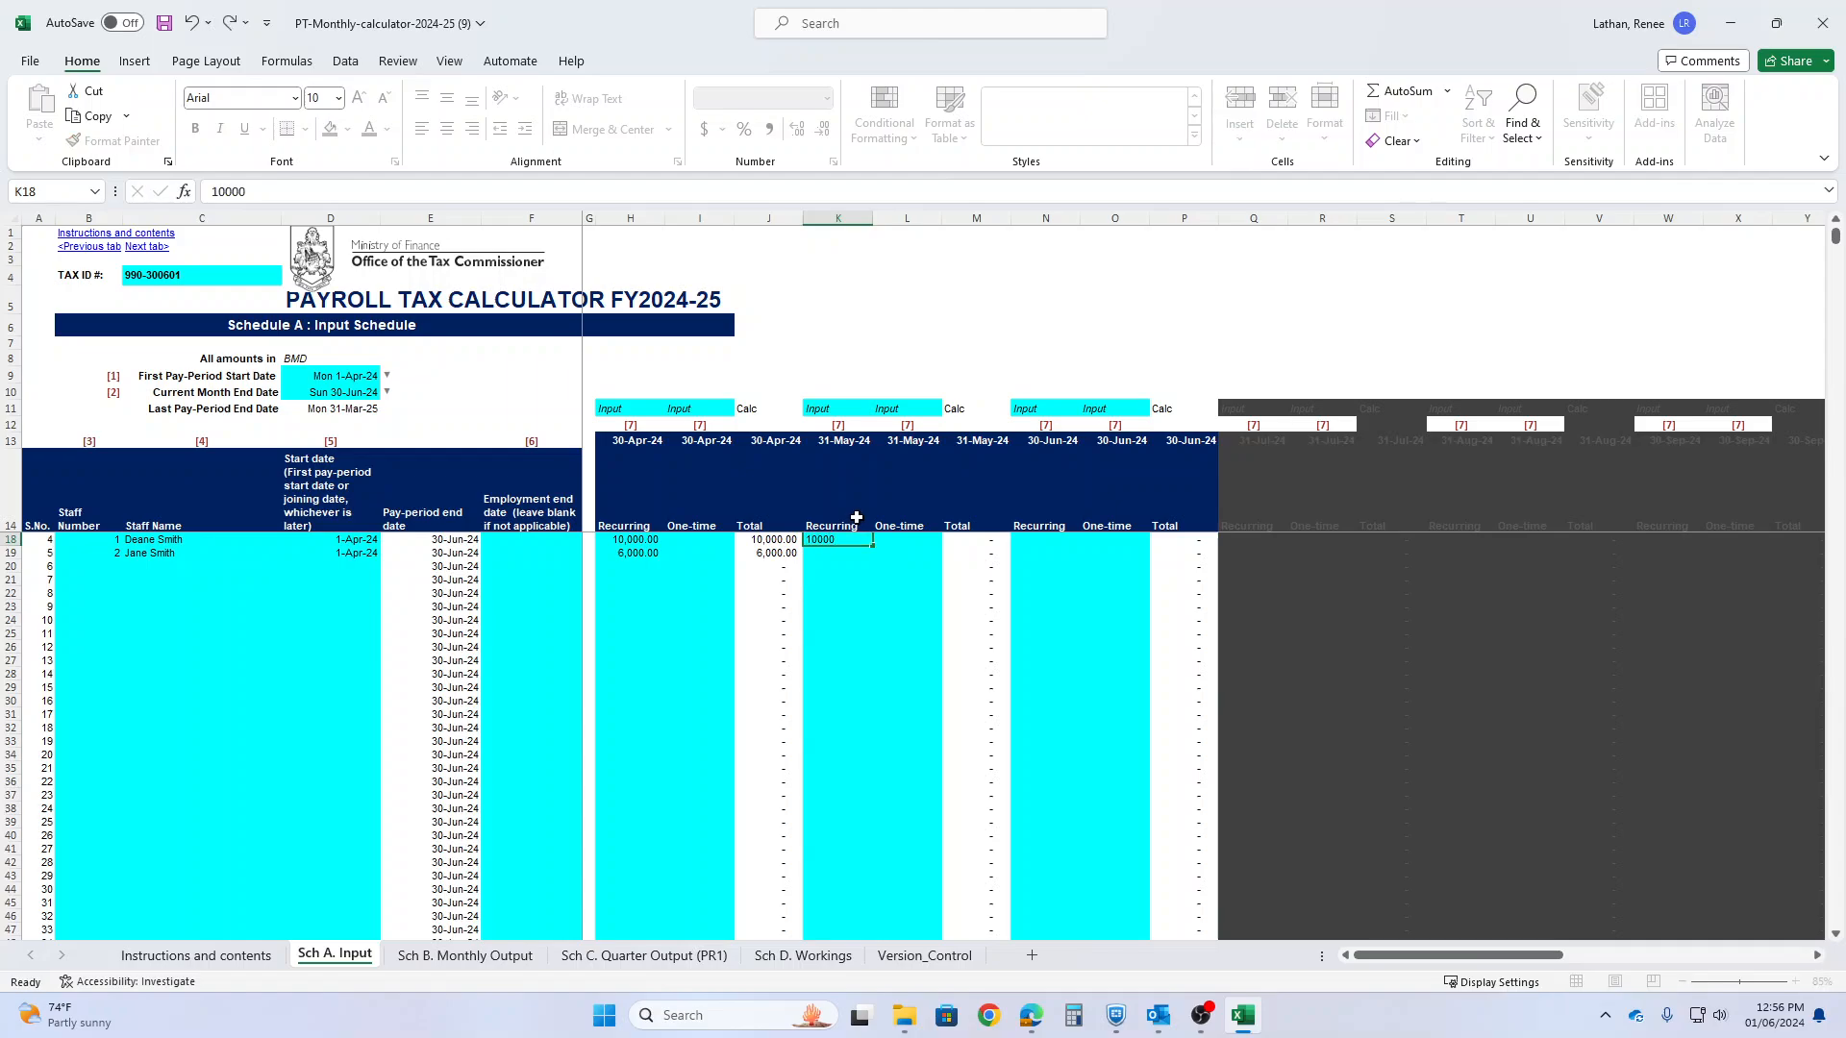
key("Return")
type("6000")
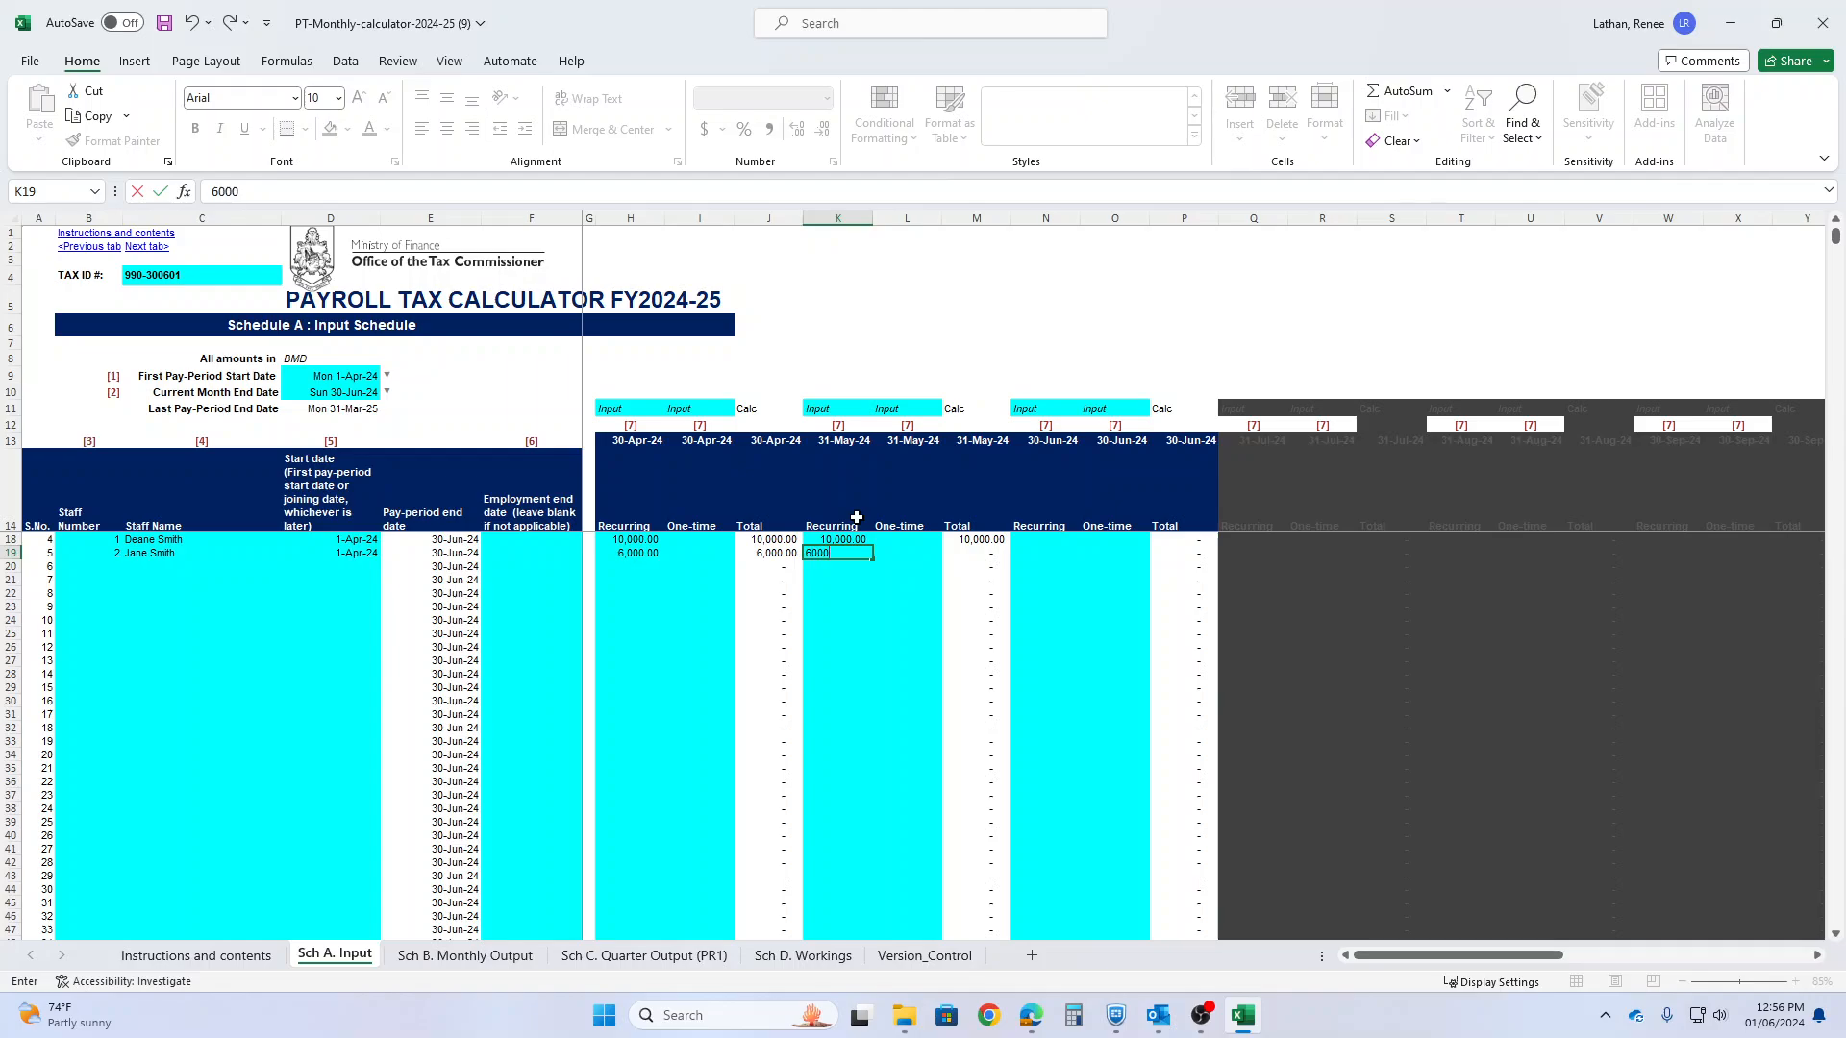
Enter 30-Jun-24 recurring remuneration of 10,000 for staff 1 and 6,000 for staff 2.
left_click(1042, 541)
type("10000")
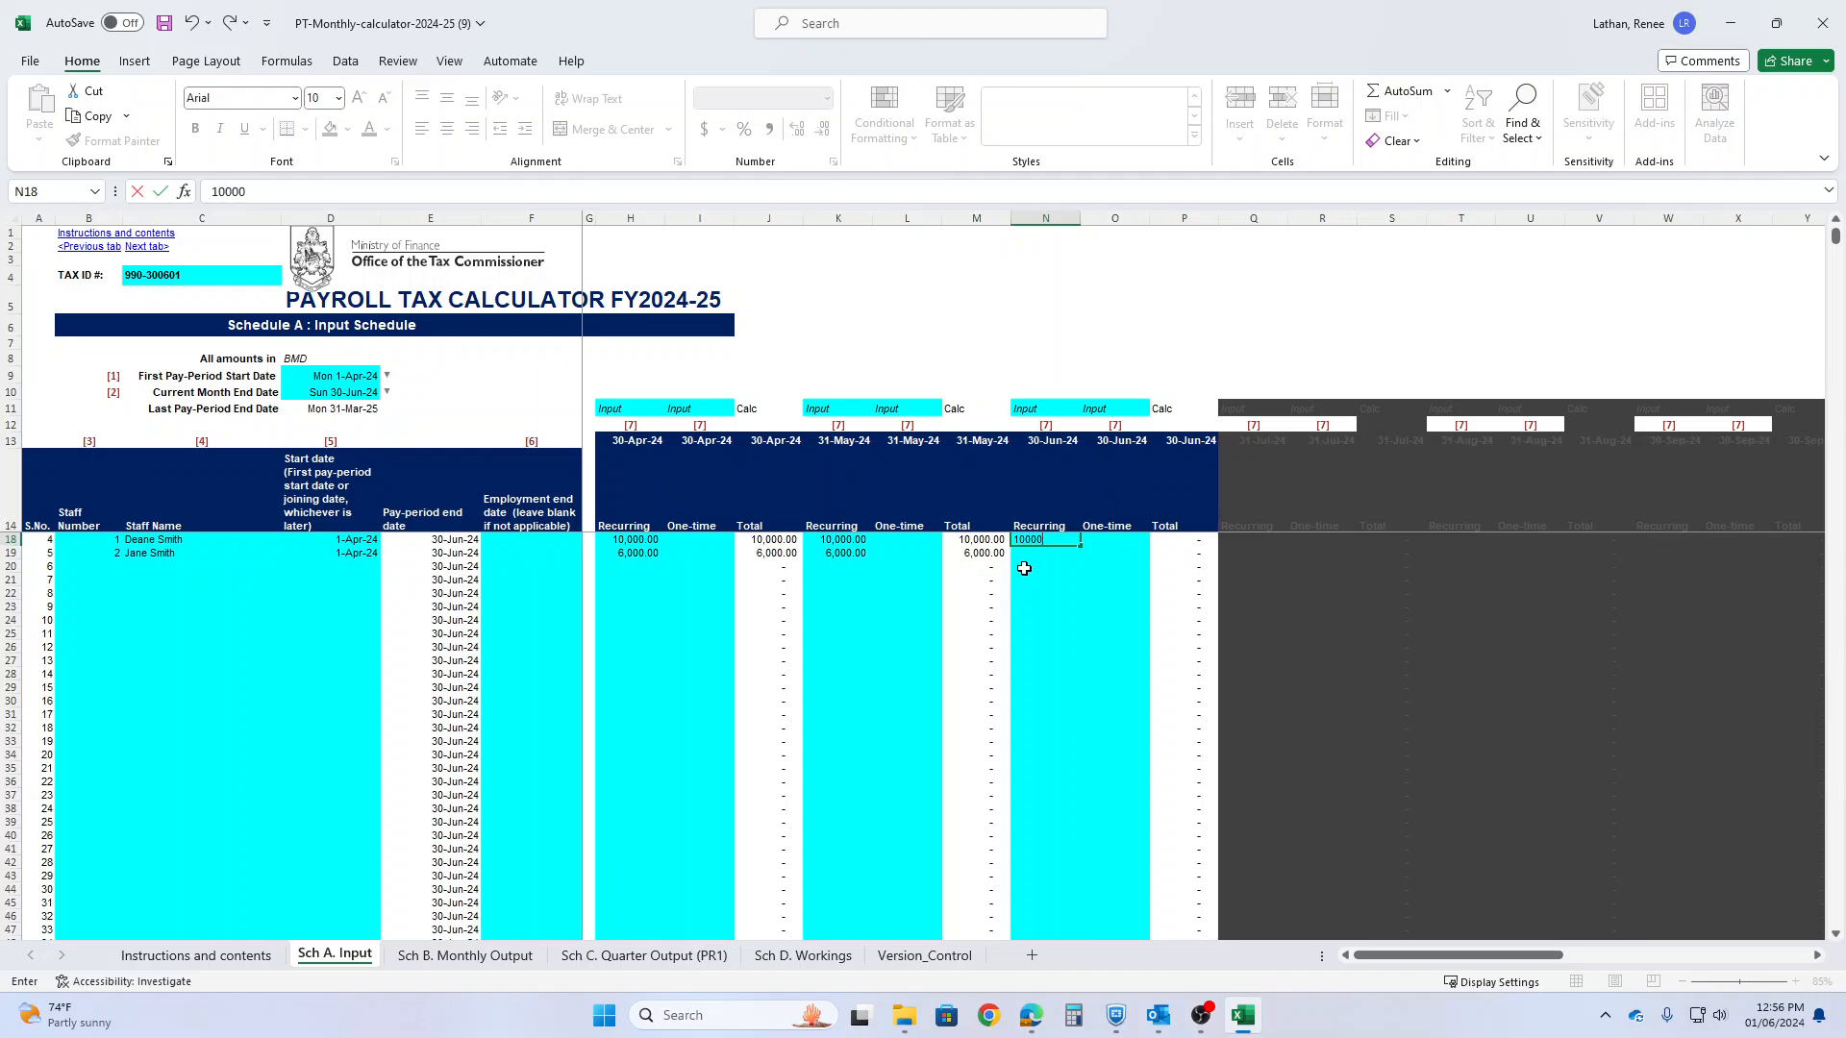
left_click(1039, 553)
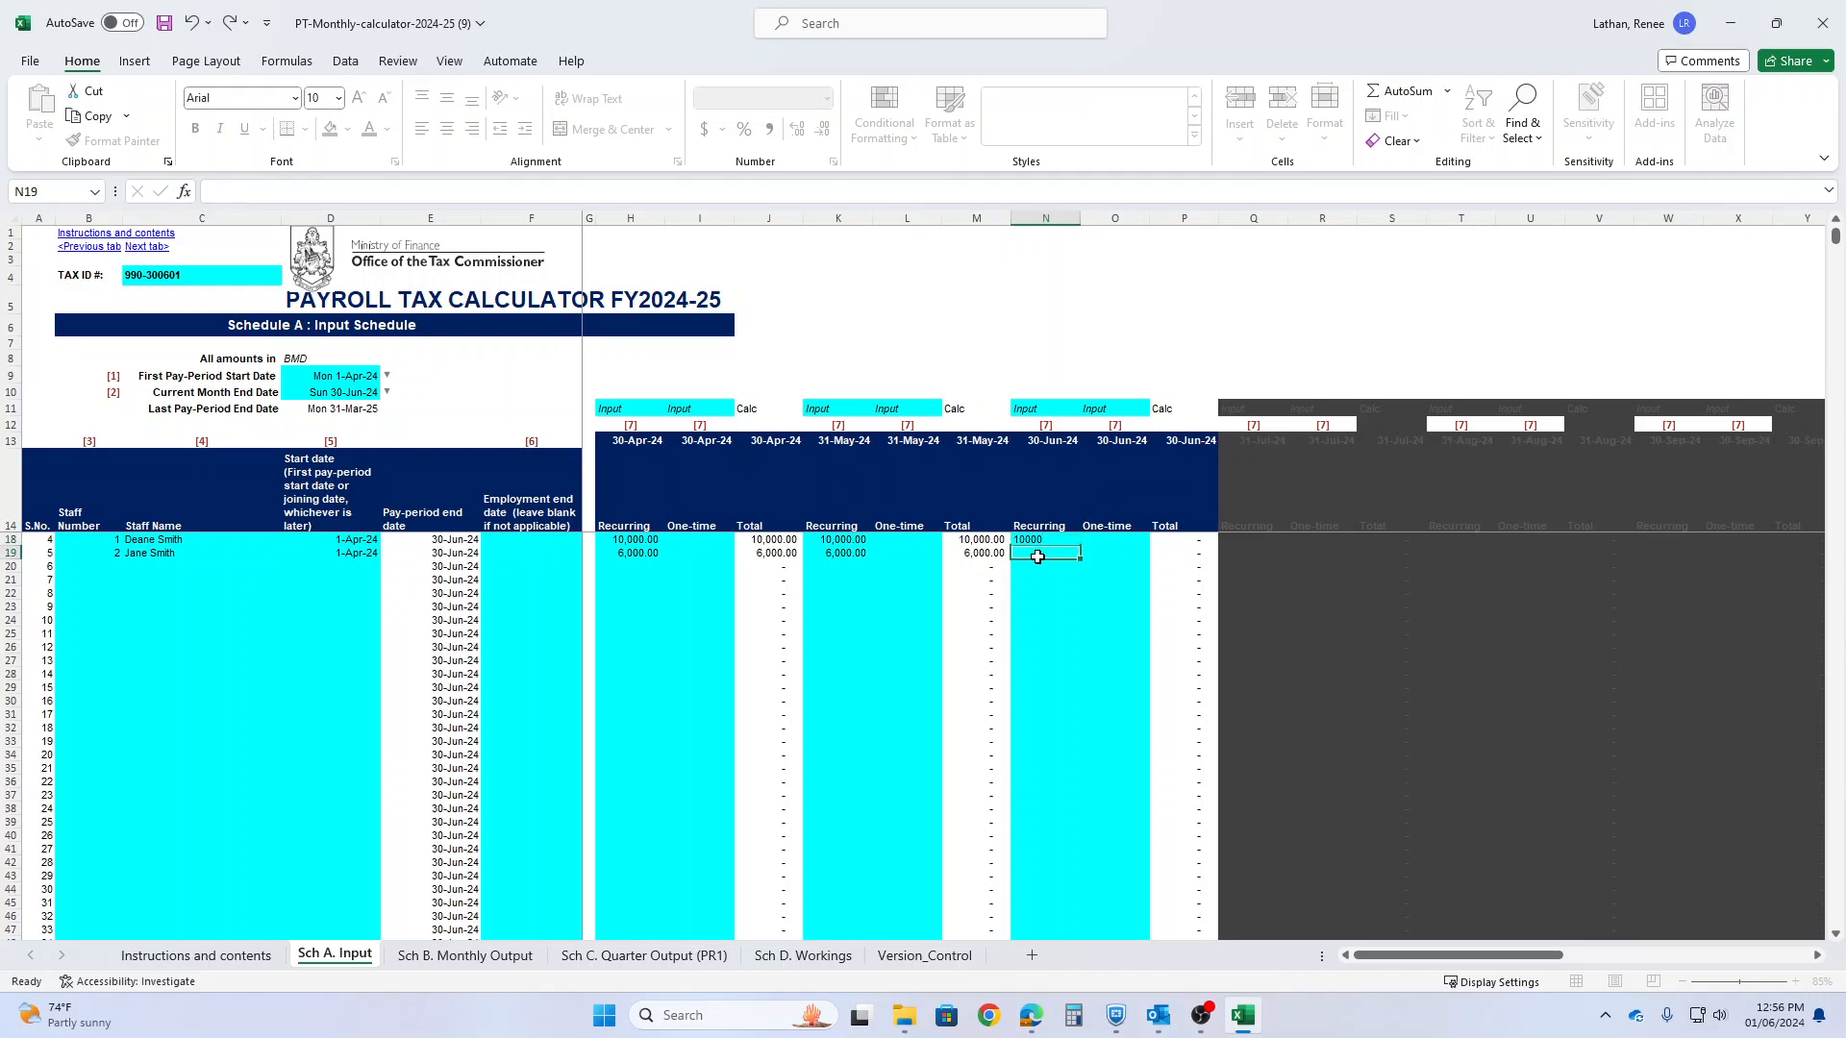
type("6000")
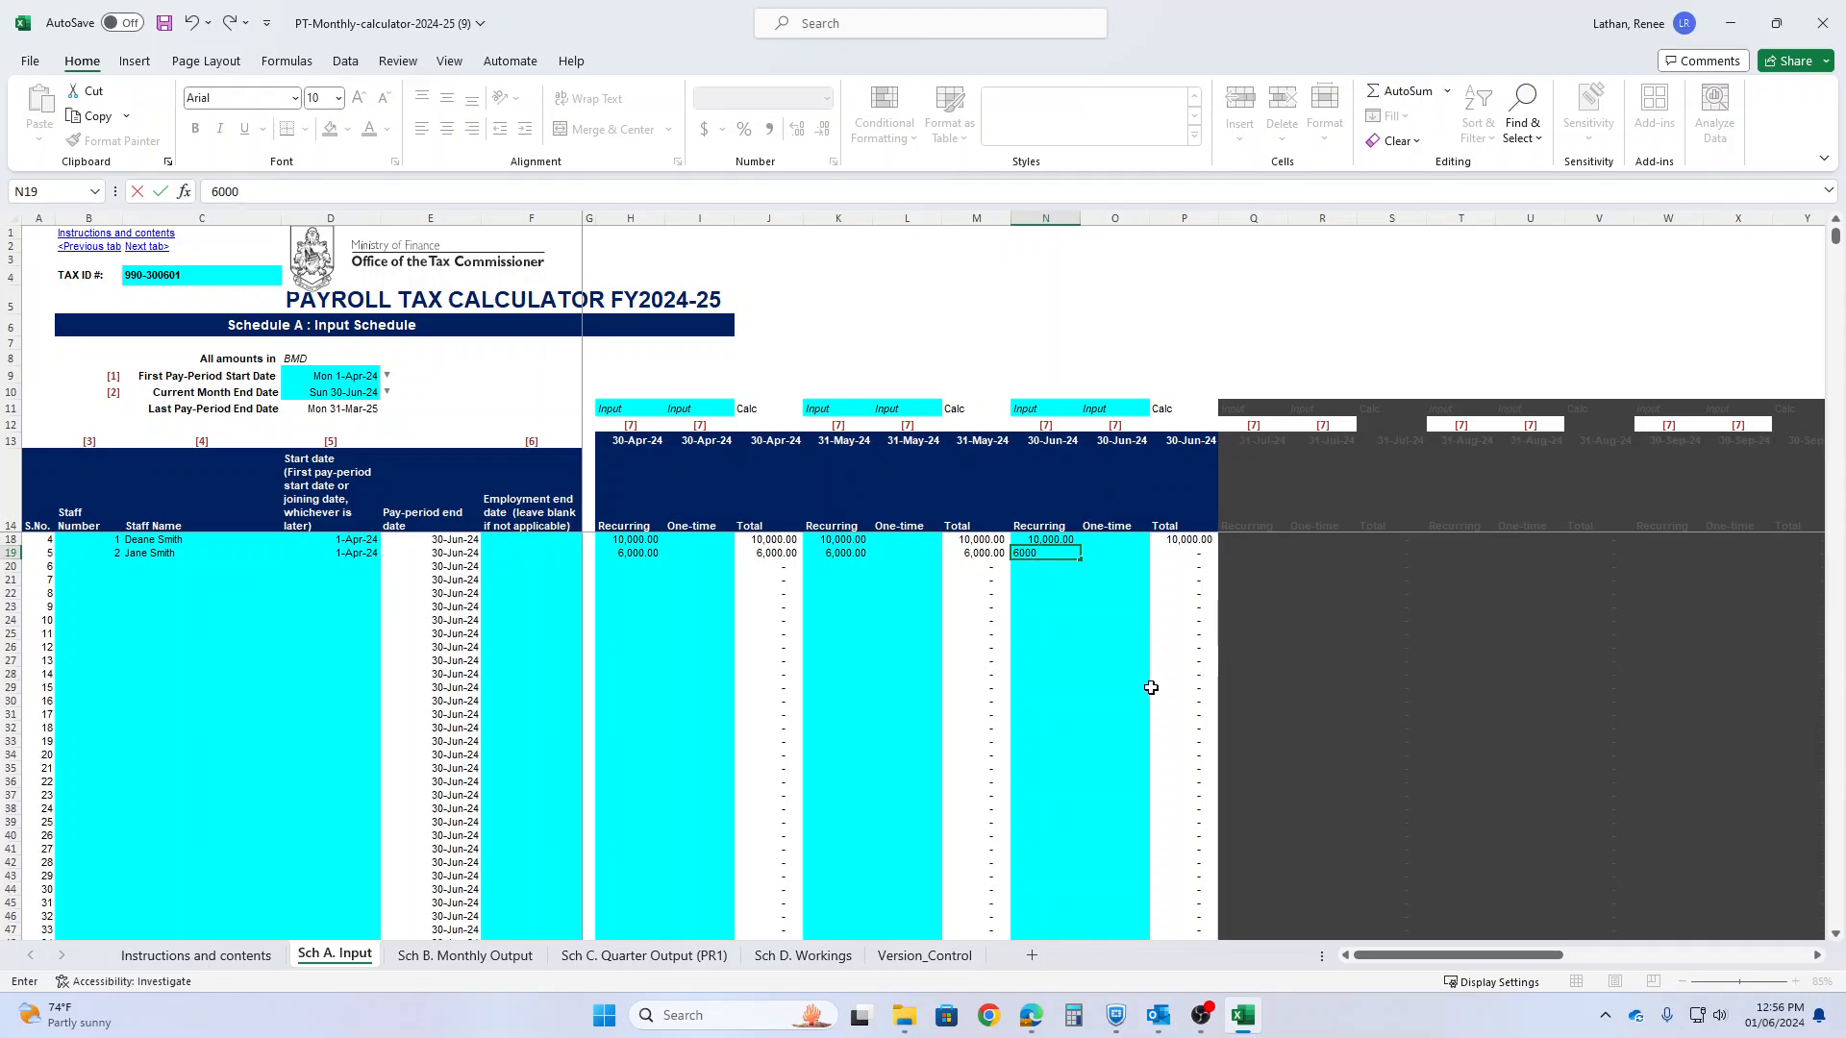
Enter a 30-Jun-24 one-time remuneration of 1,000 for staff 2 in the input schedule.
left_click(1109, 555)
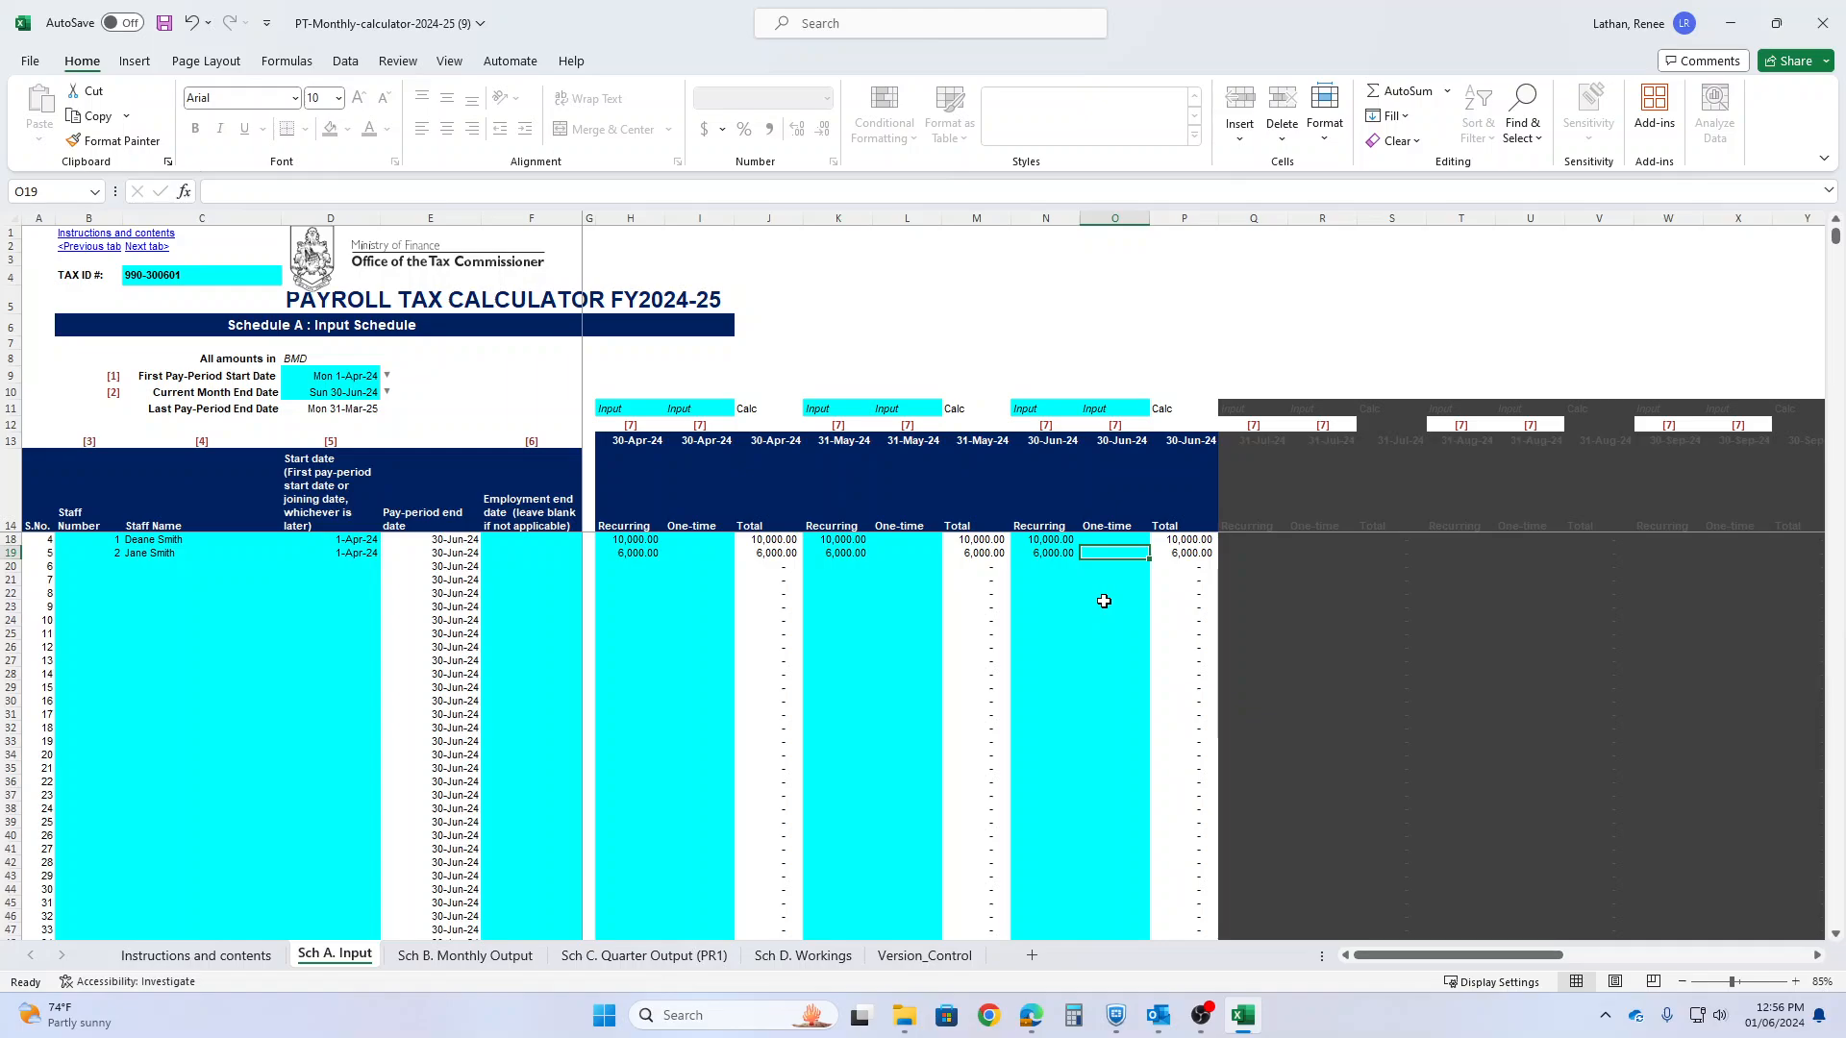
type("10")
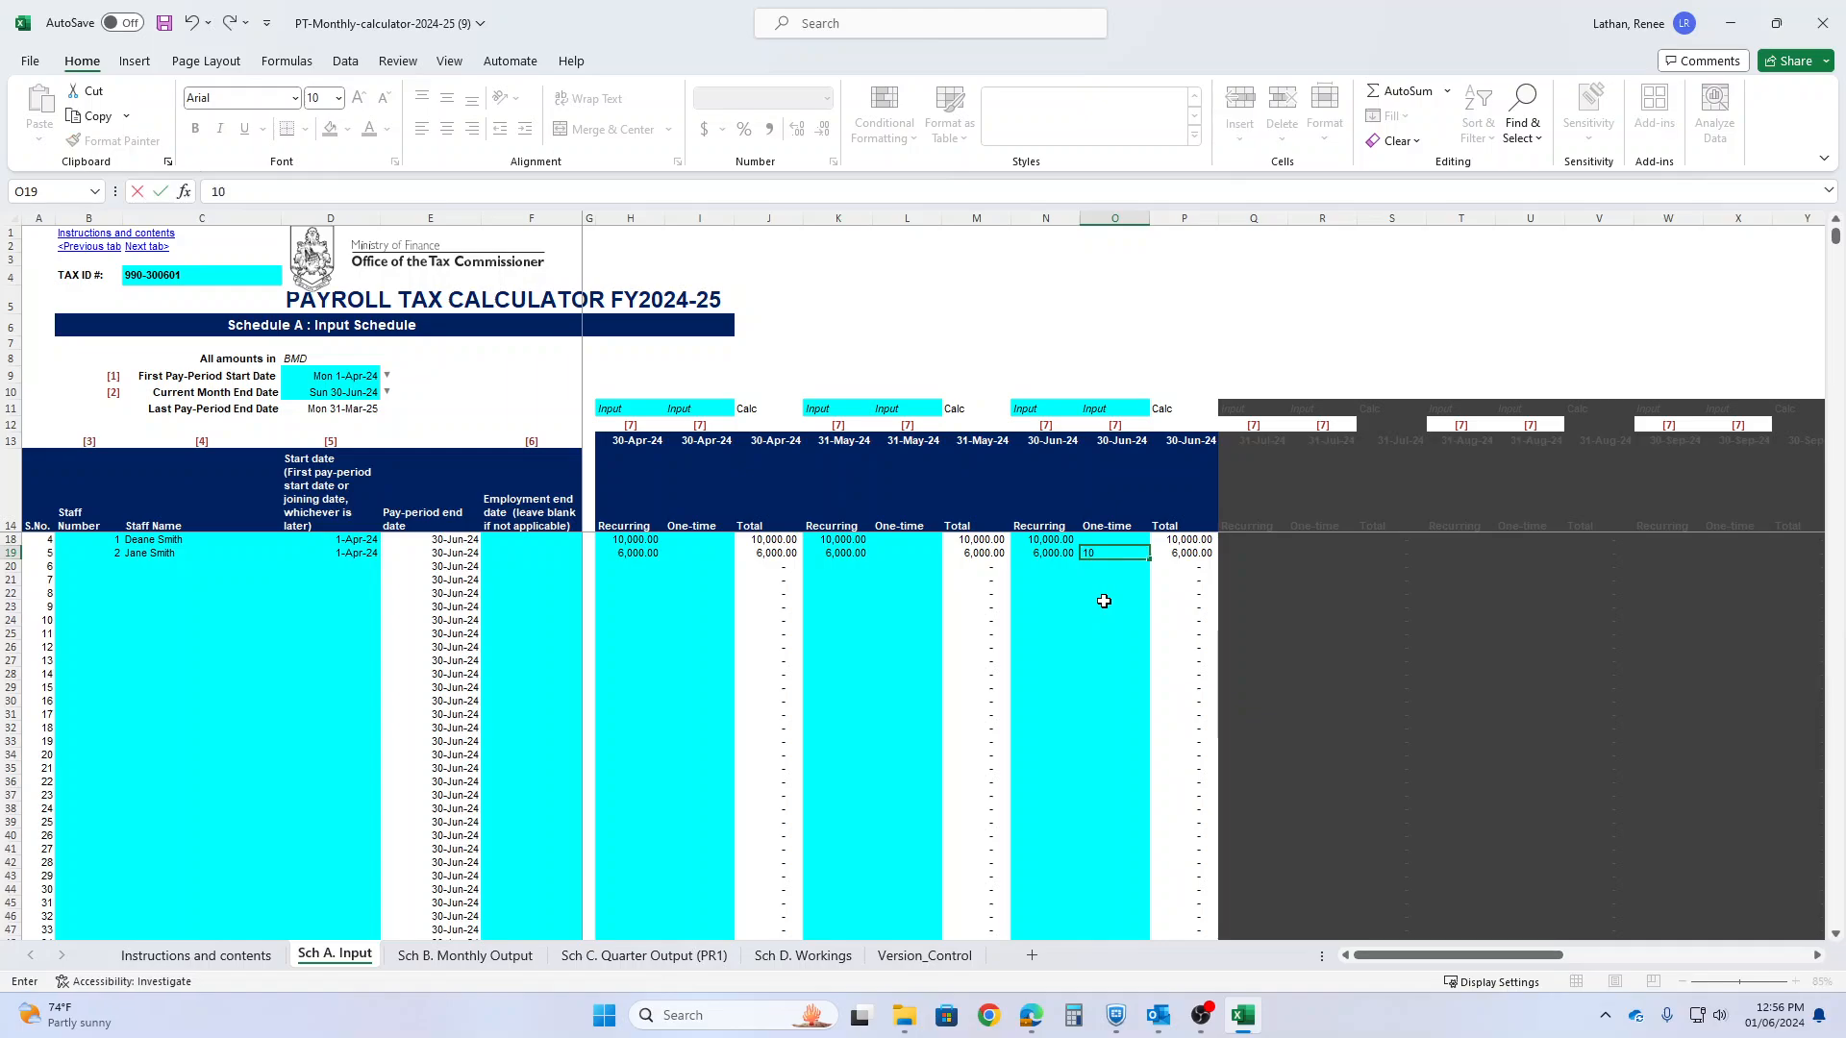
type("00")
left_click(1104, 603)
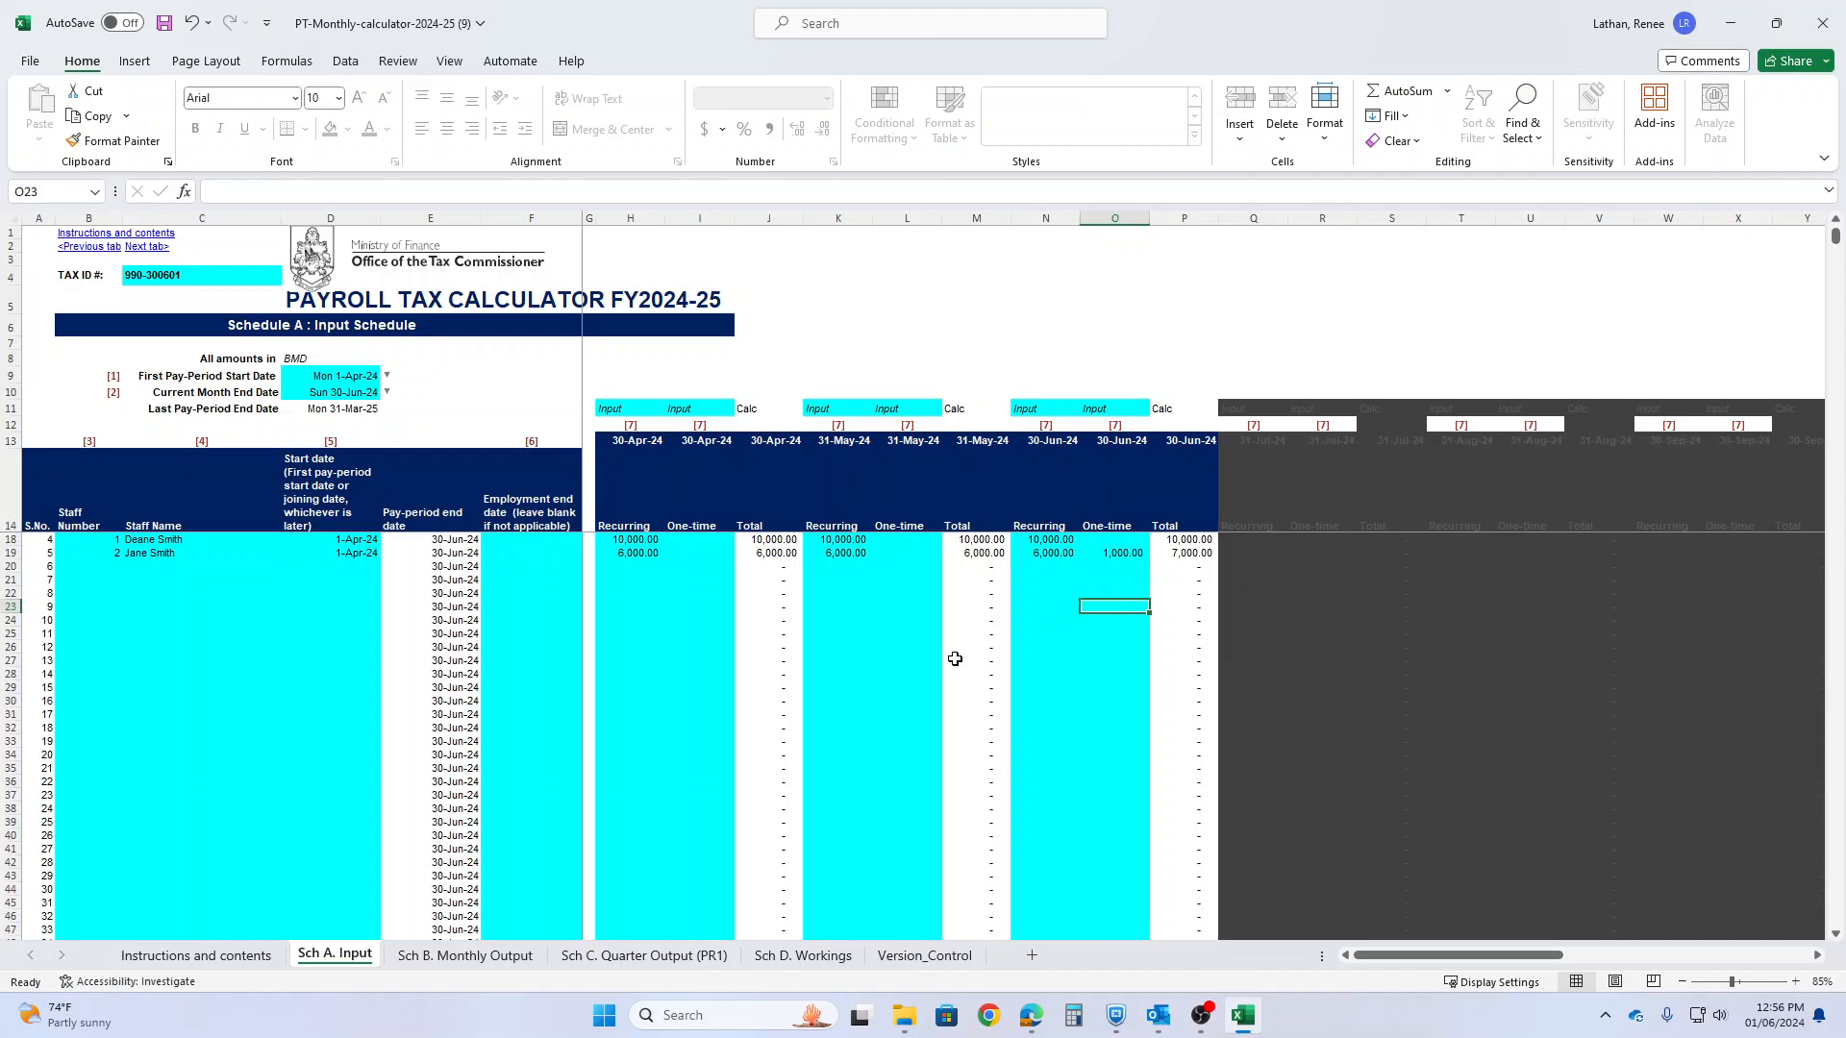
Review the Schedule B monthly output, the Schedule C quarterly PR1 output and the Schedule D workings through to the current-period tax columns.
left_click(512, 960)
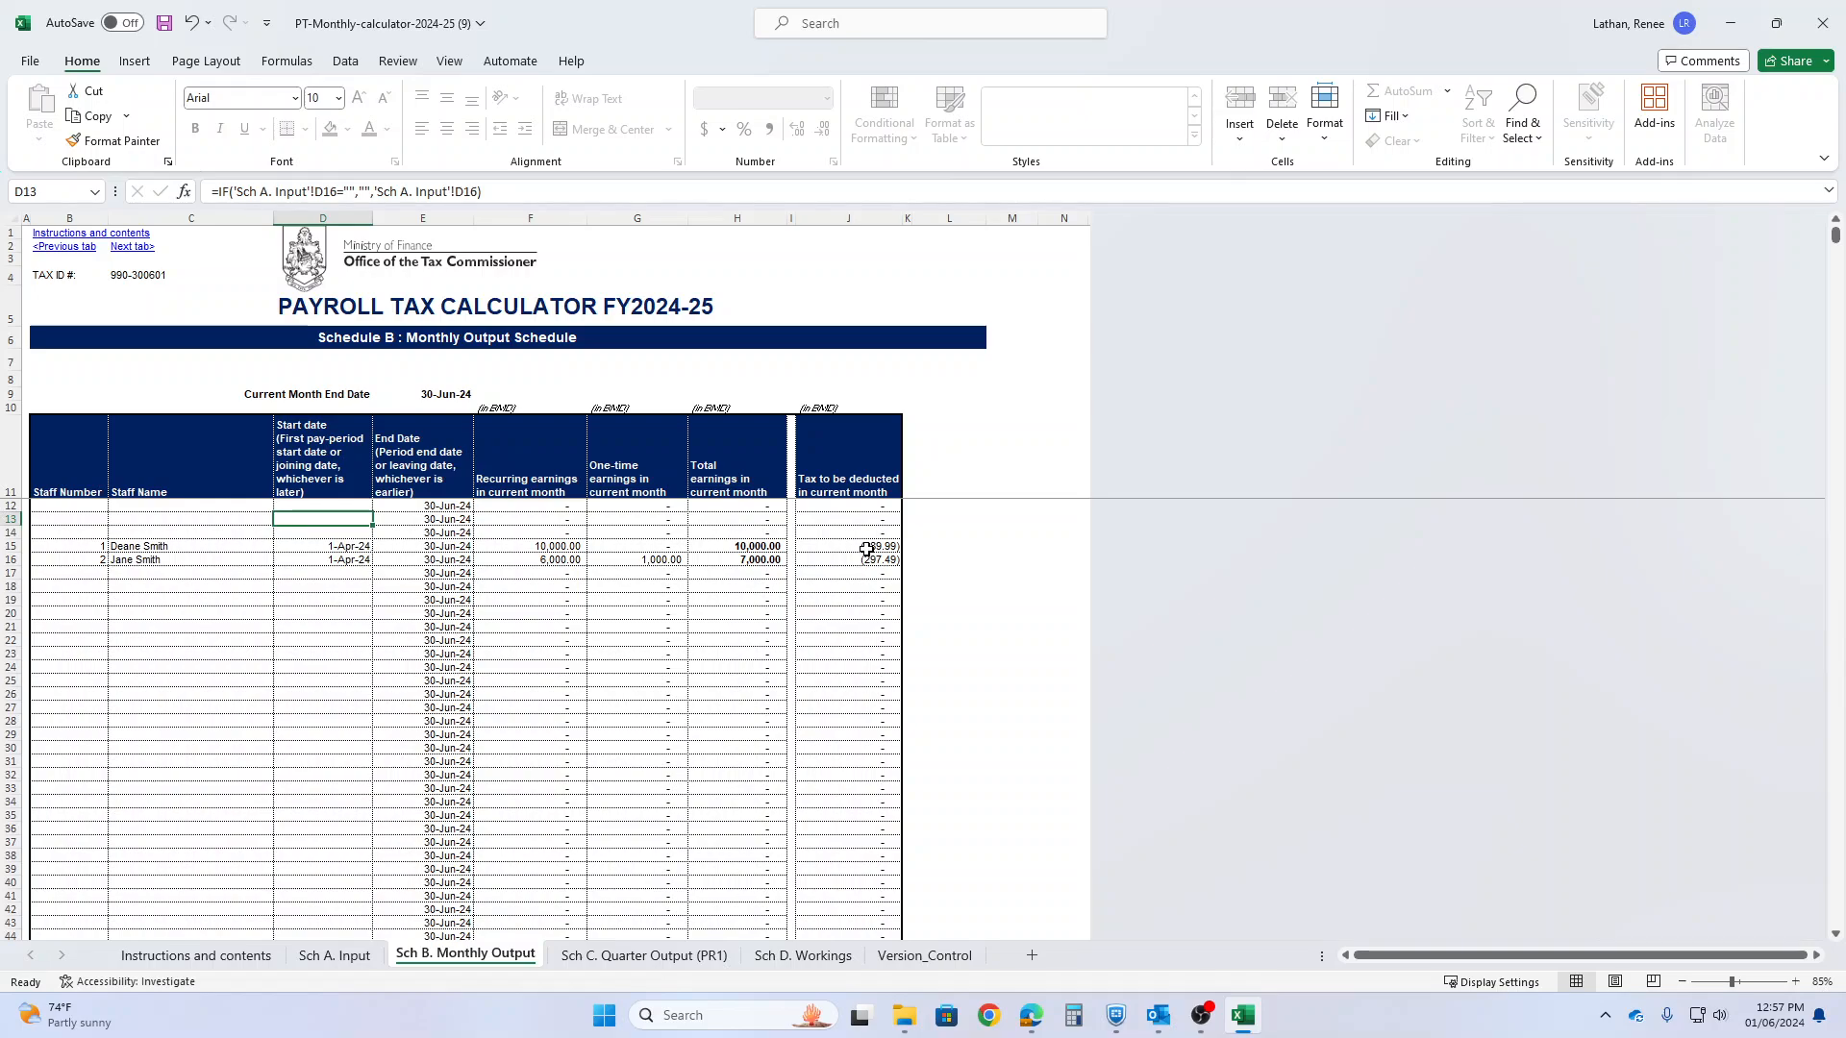
left_click(653, 955)
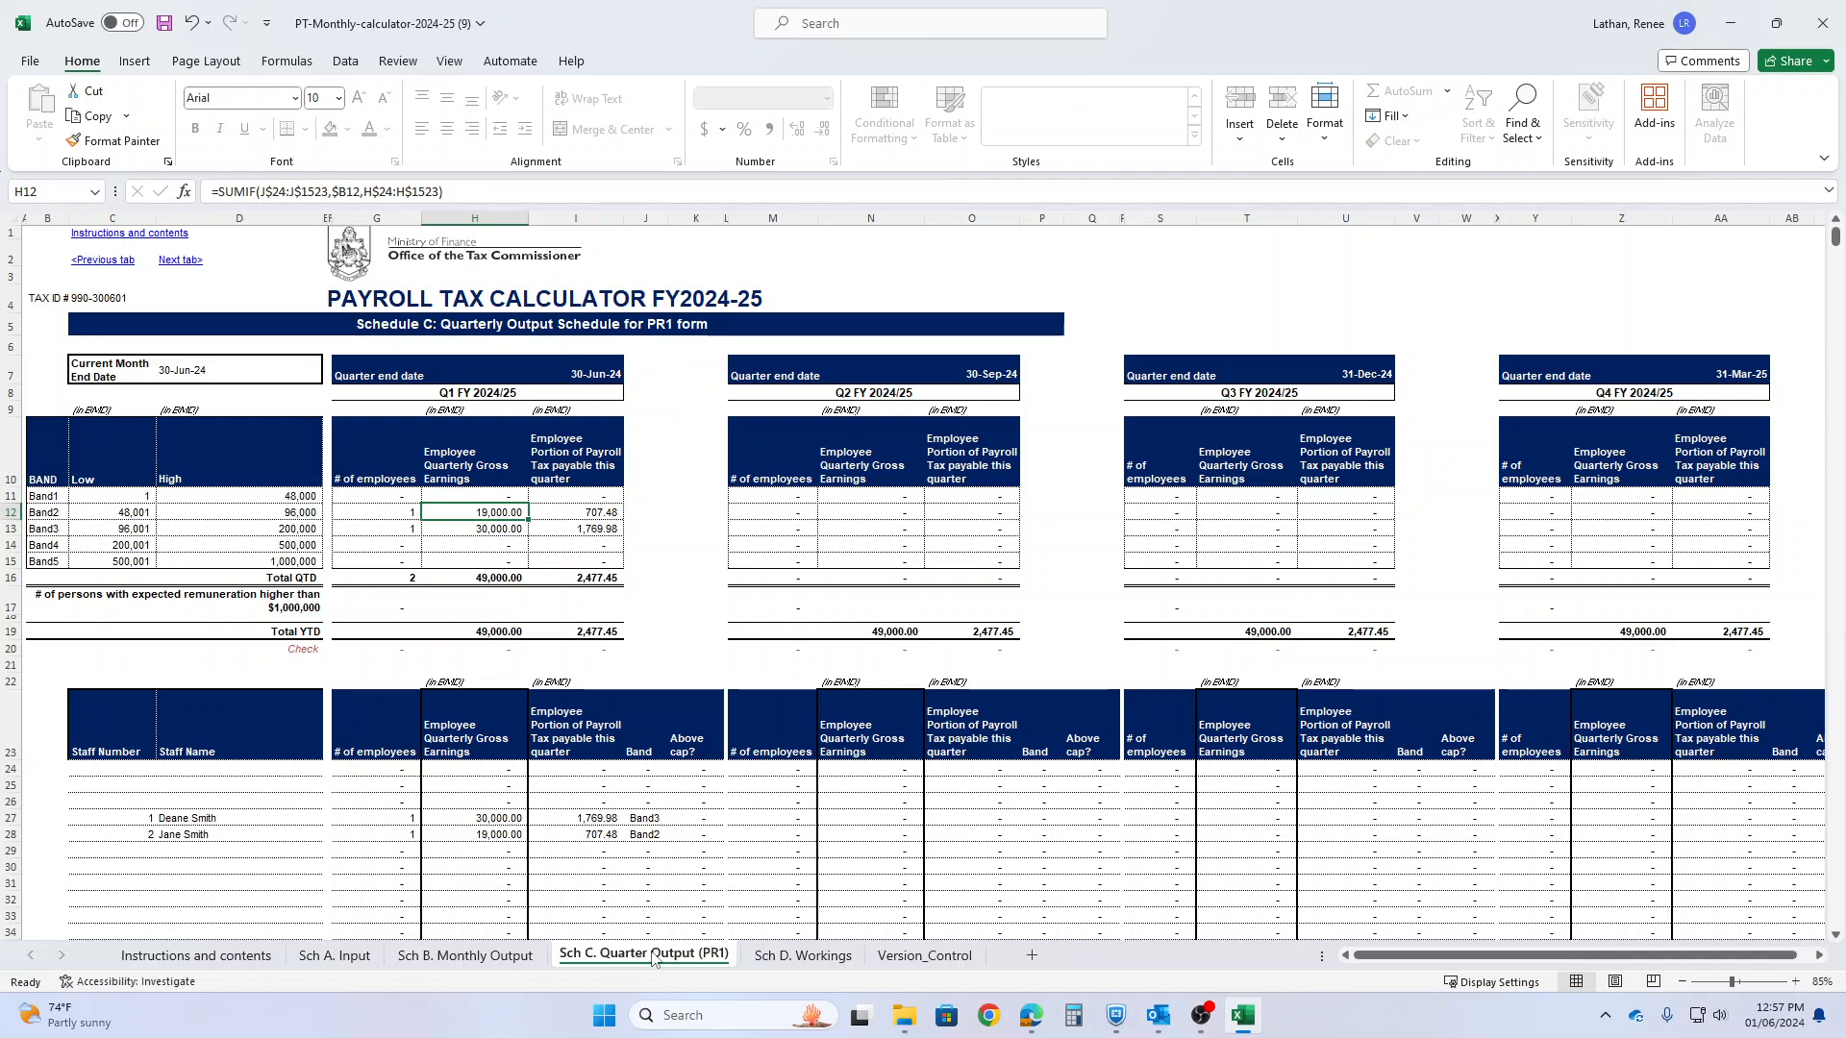
left_click(769, 961)
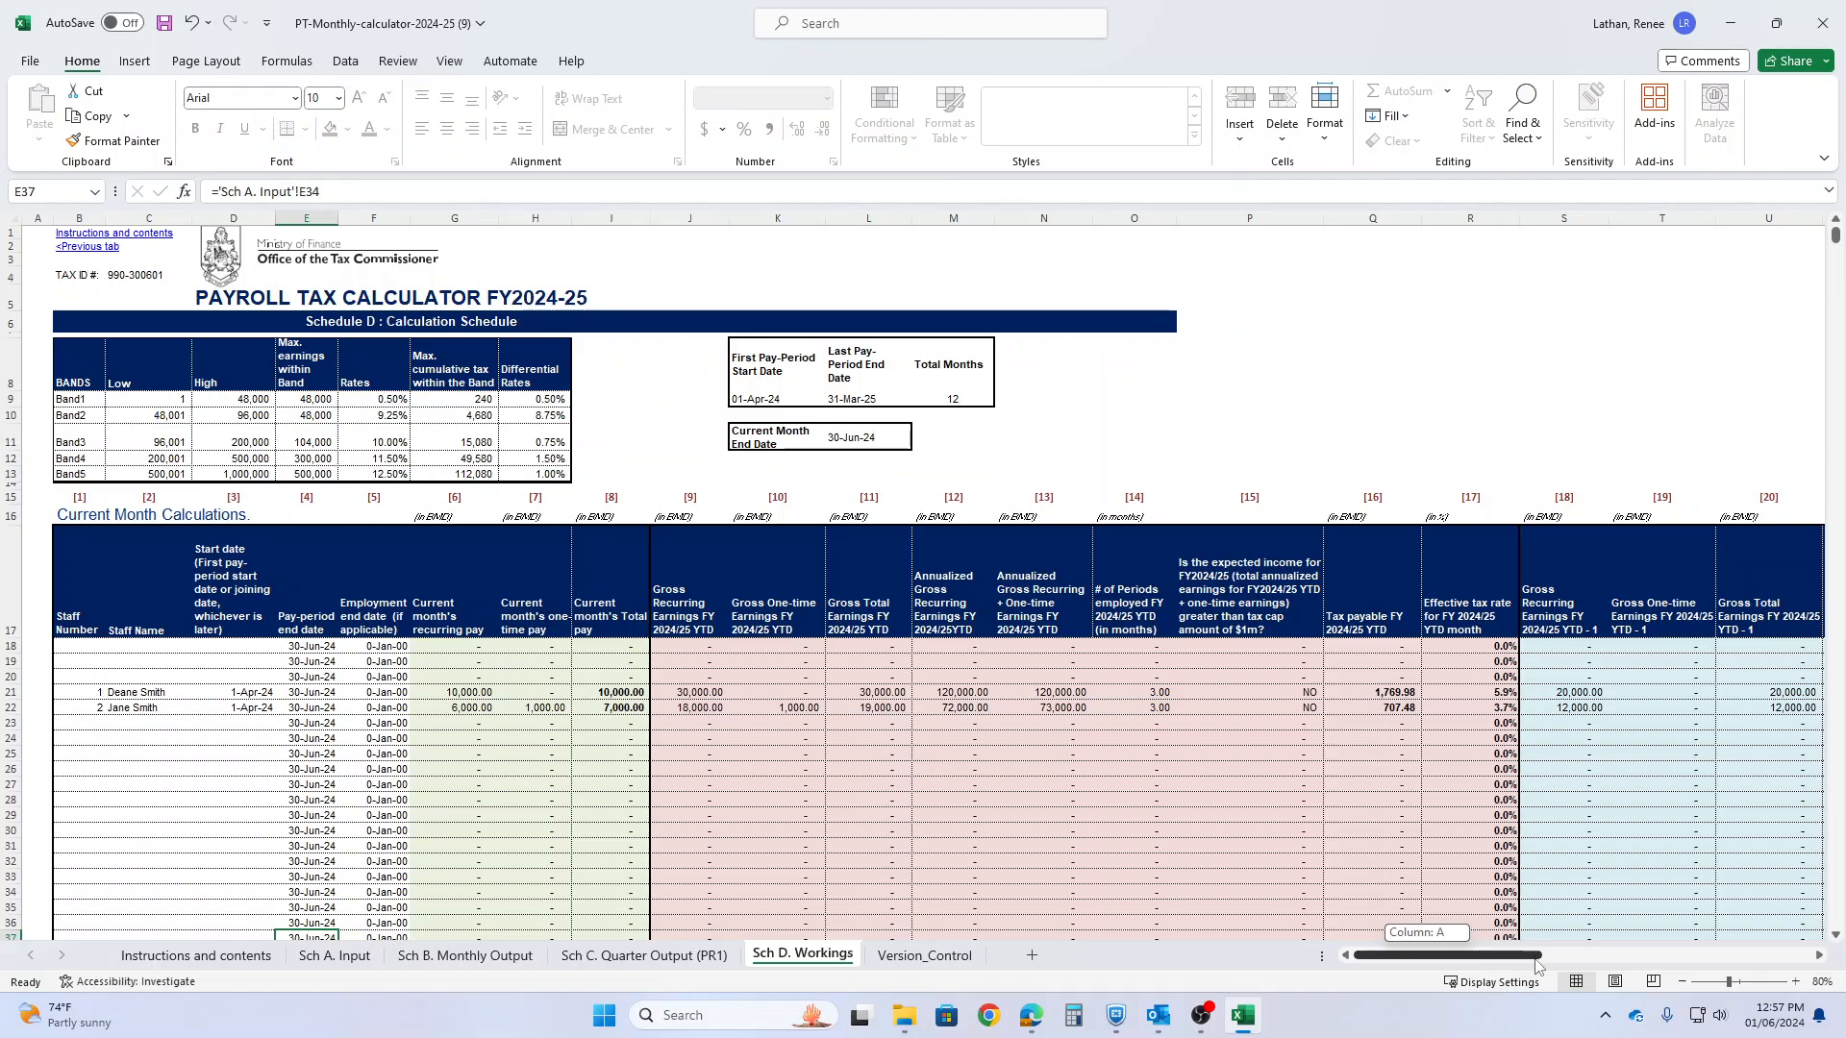
left_click(1819, 957)
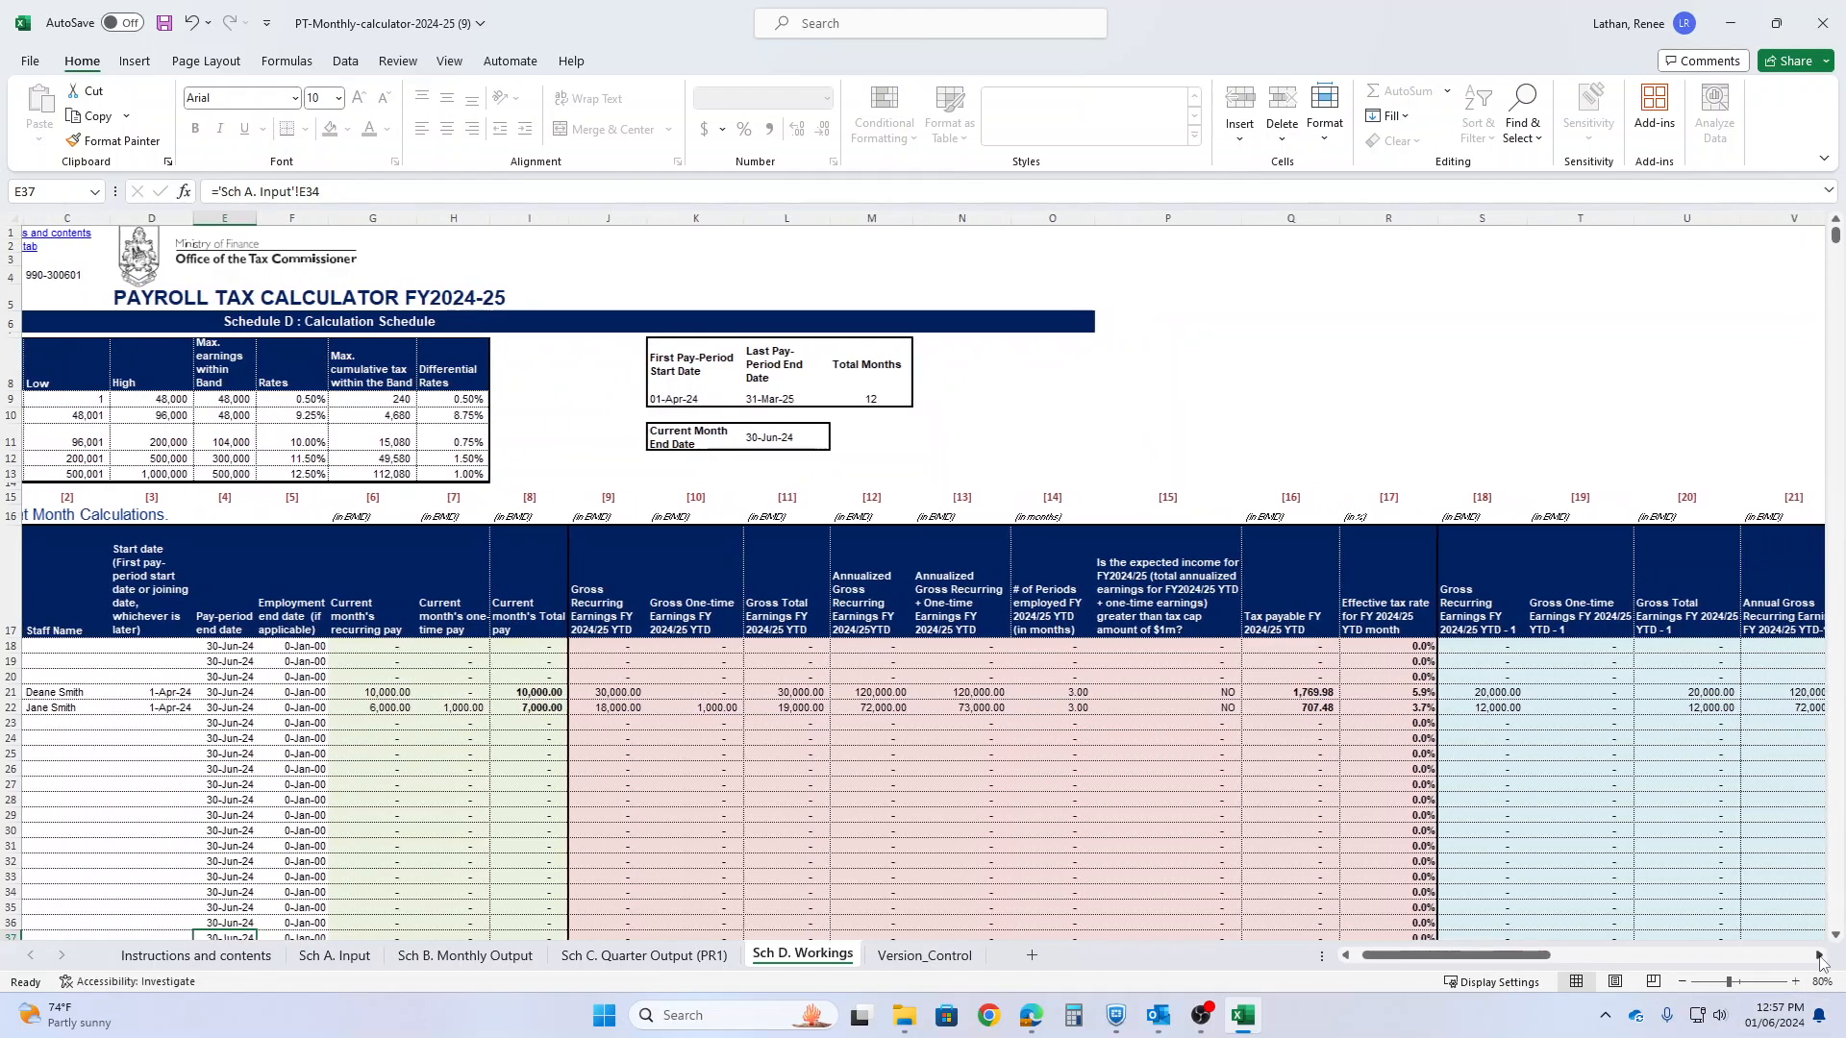
left_click_drag(1819, 958, 1819, 959)
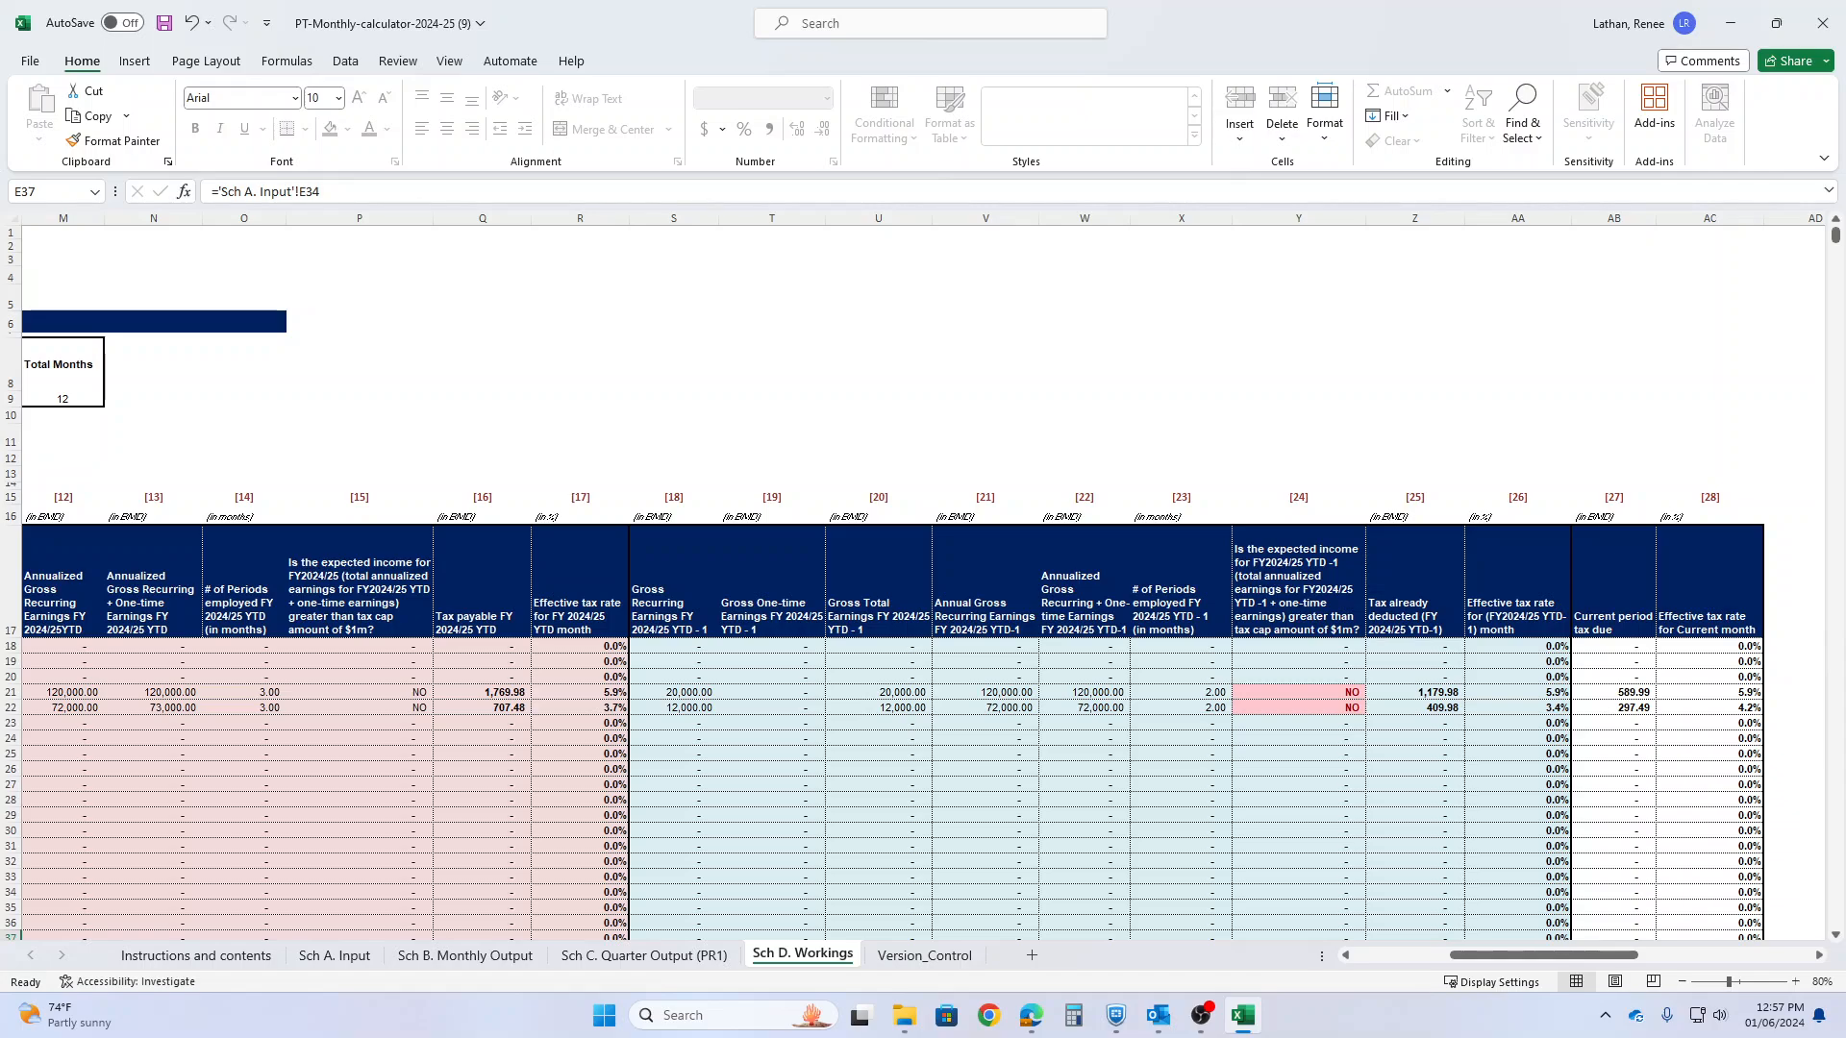